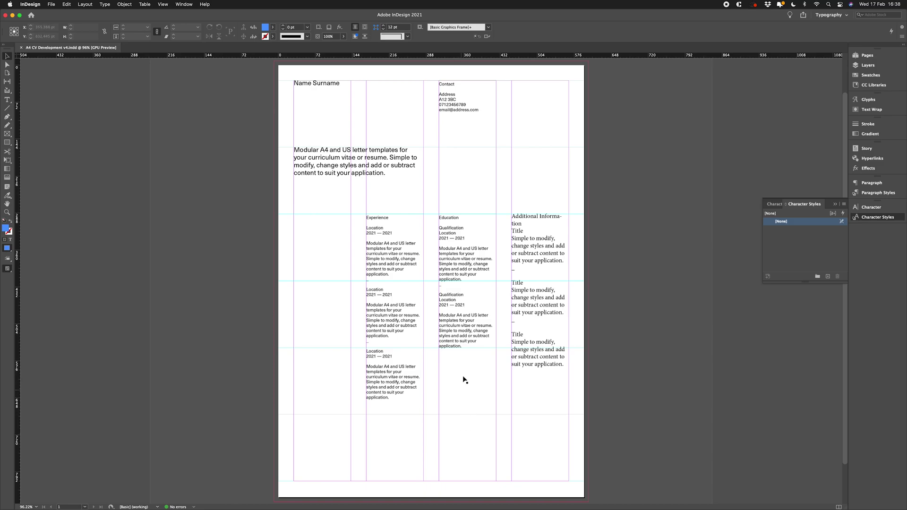
# - Inspect the Education text by selecting words and its description paragraph, then select the frame
pyautogui.doubleClick(460, 282)
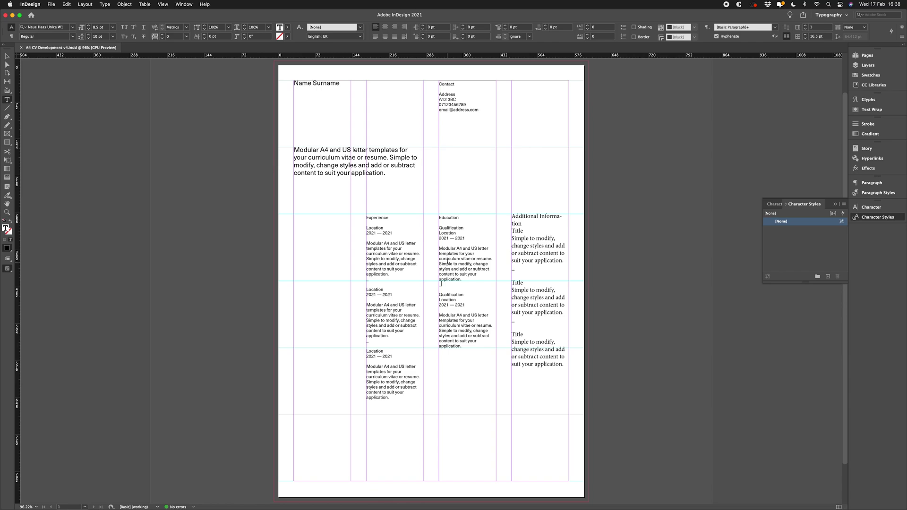
pyautogui.doubleClick(447, 263)
pyautogui.click(450, 259)
pyautogui.moveTo(440, 248); pyautogui.dragTo(492, 279)
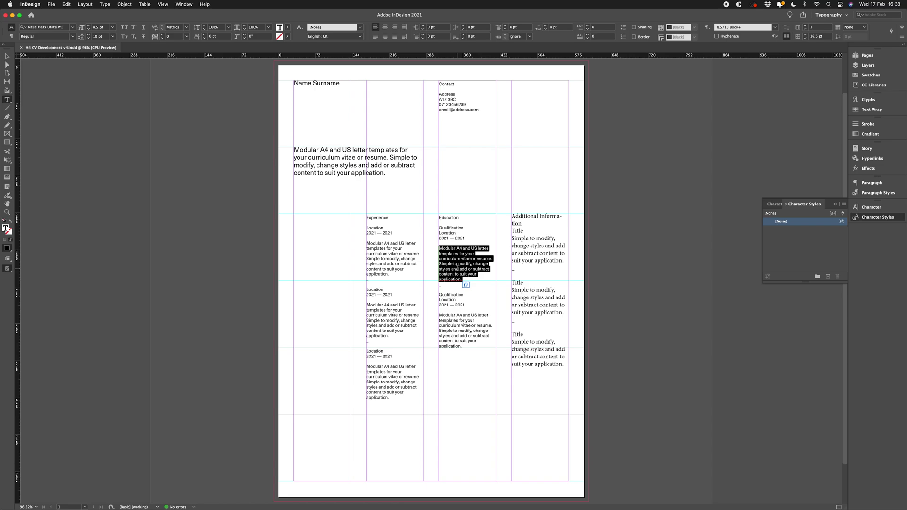
pyautogui.click(448, 260)
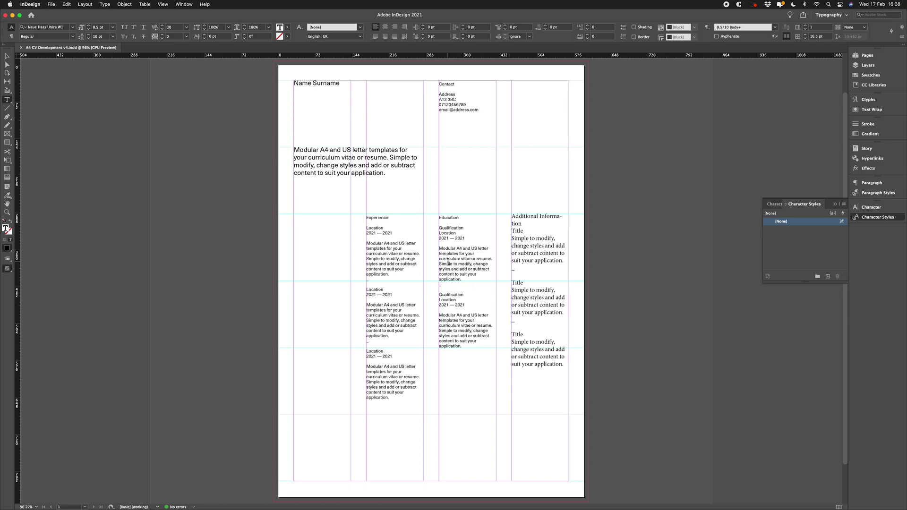
pyautogui.moveTo(445, 259); pyautogui.dragTo(447, 258)
pyautogui.doubleClick(449, 264)
pyautogui.click(460, 250)
pyautogui.click(7, 56)
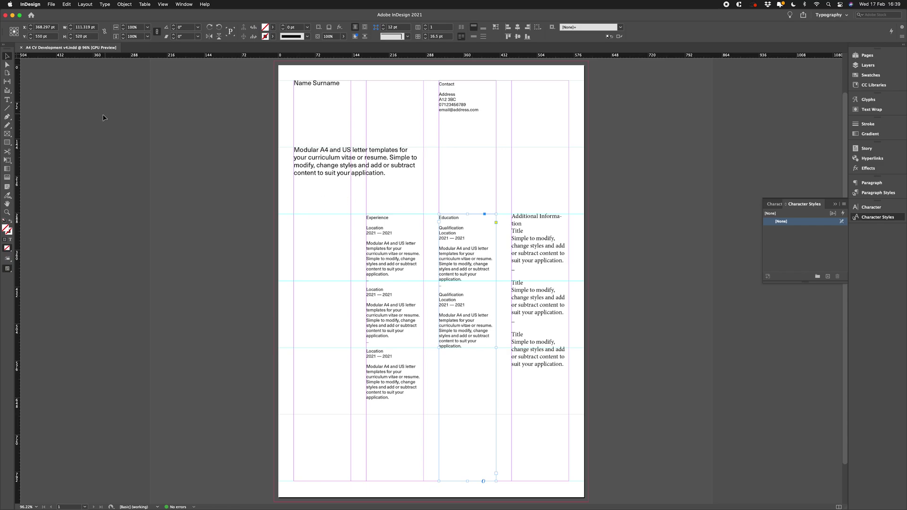
# - Show hidden characters and zoom the page view to 200%
pyautogui.click(104, 5)
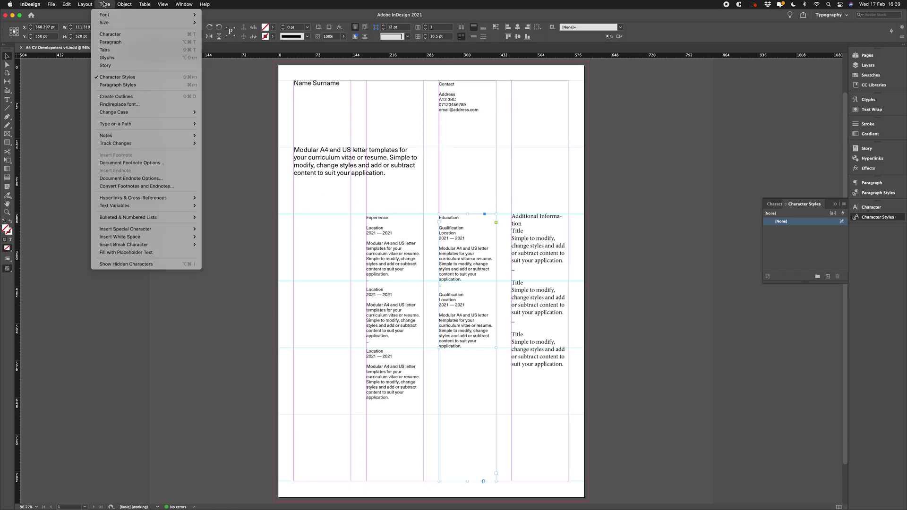
pyautogui.click(163, 268)
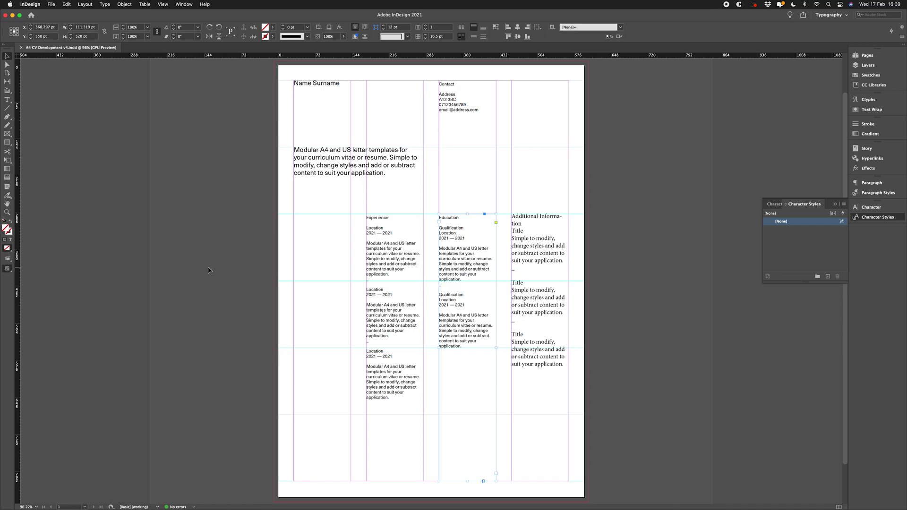
pyautogui.press('t')
pyautogui.press('super+2')
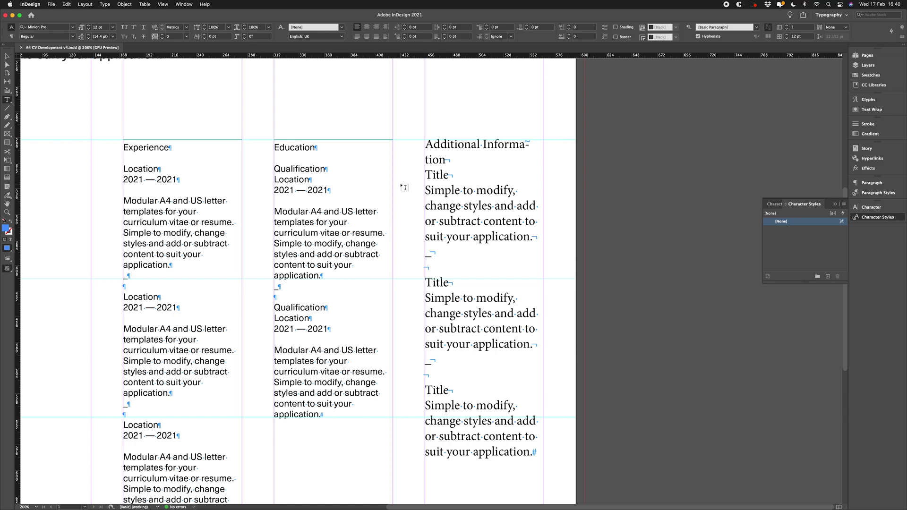
# - Inspect the forced line breaks after each Title in the Additional Information column
pyautogui.click(453, 175)
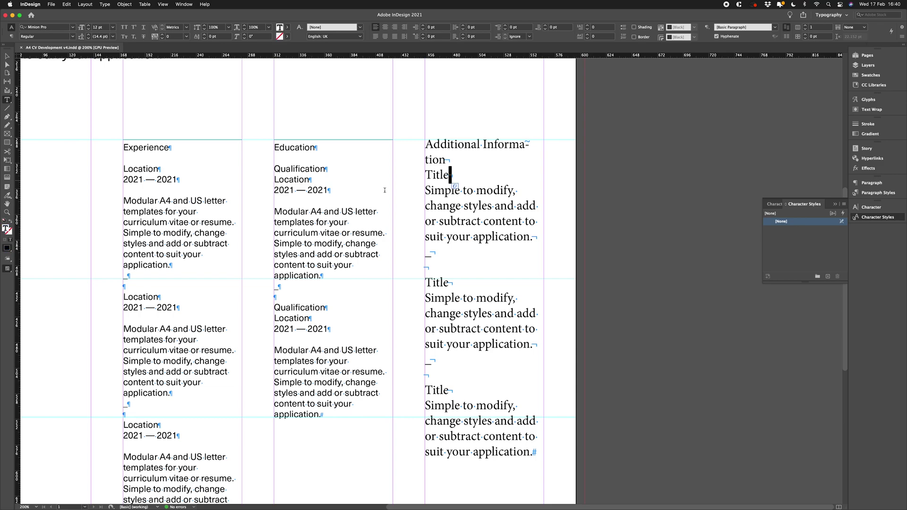
pyautogui.click(331, 189)
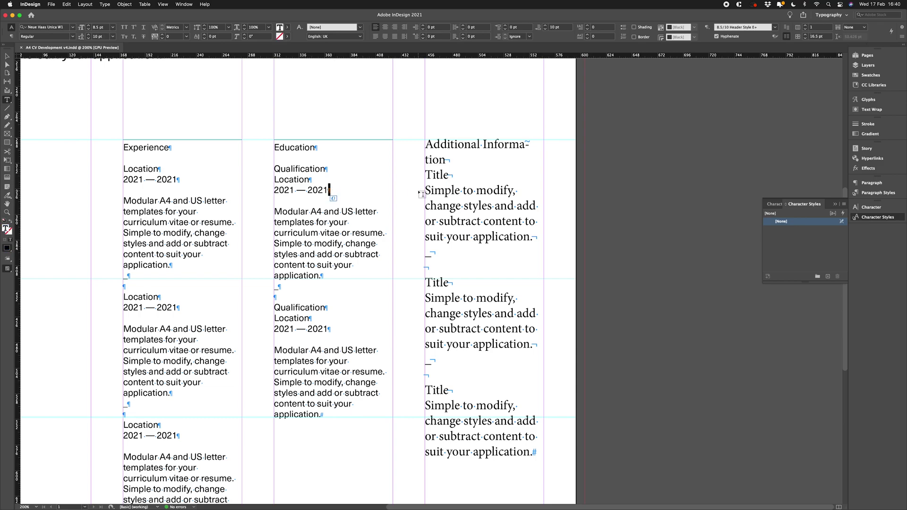
pyautogui.moveTo(467, 189); pyautogui.dragTo(491, 205)
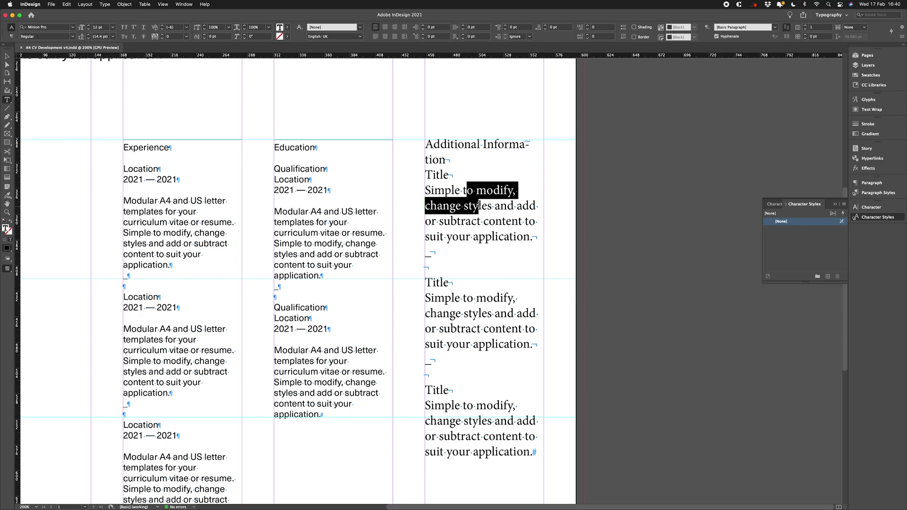
pyautogui.click(452, 174)
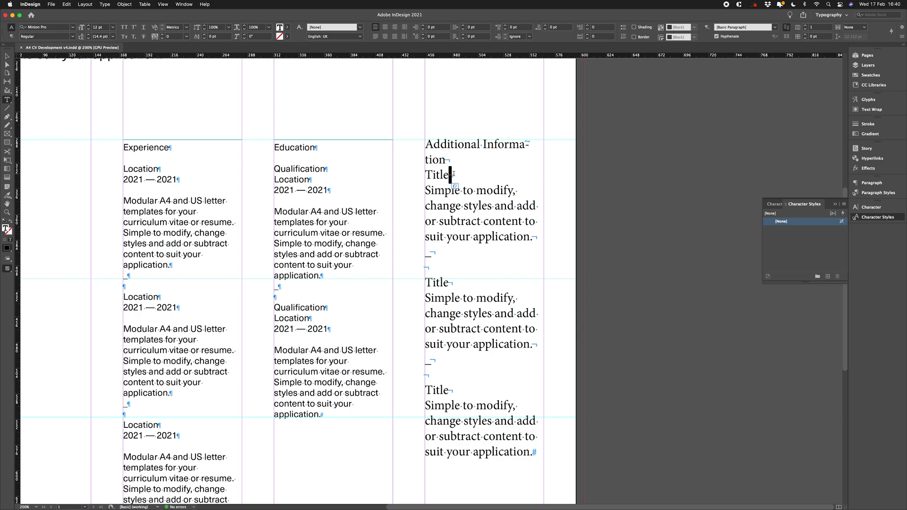
pyautogui.click(457, 173)
pyautogui.press('super+a')
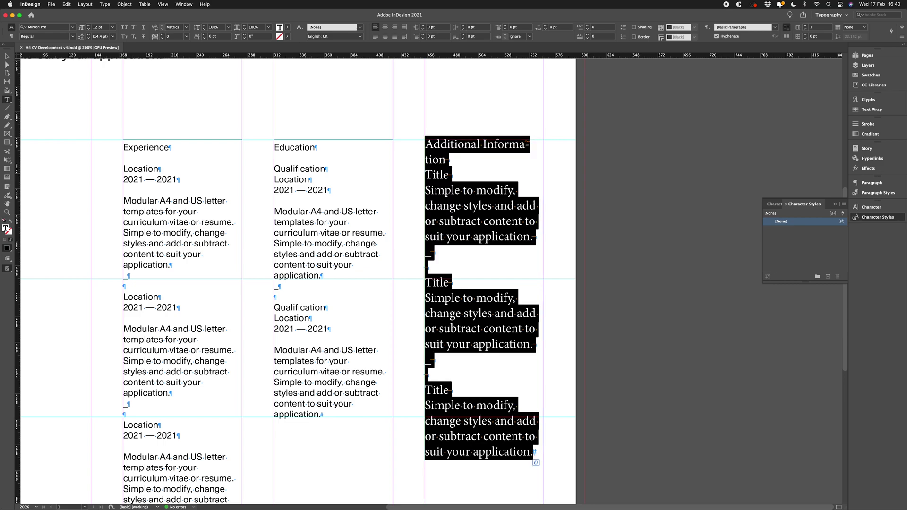
pyautogui.click(460, 298)
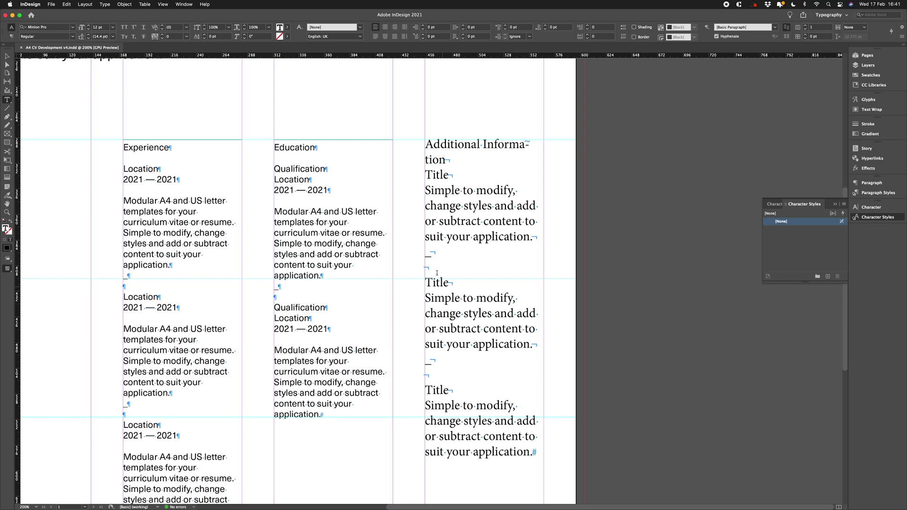
# - Set up Find/Change to search for ^n (forced line break) and replace with ^p
pyautogui.click(431, 251)
pyautogui.click(66, 4)
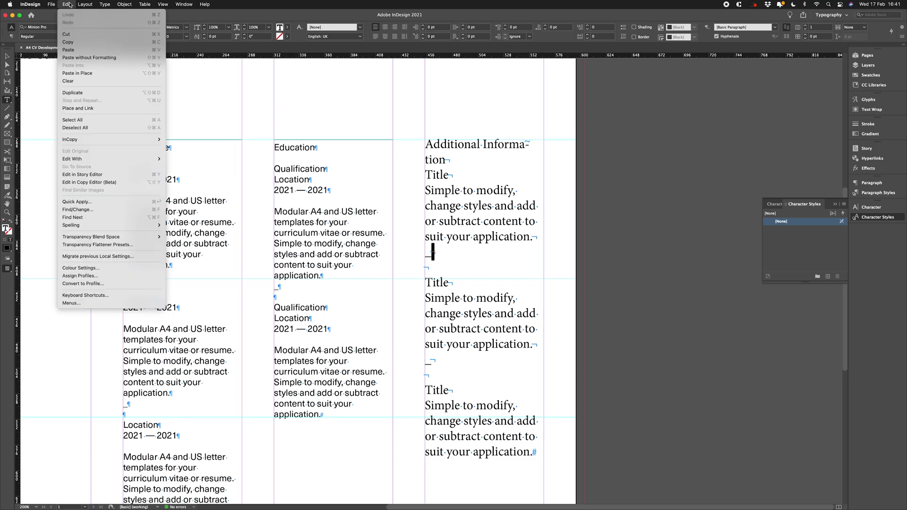
pyautogui.click(113, 210)
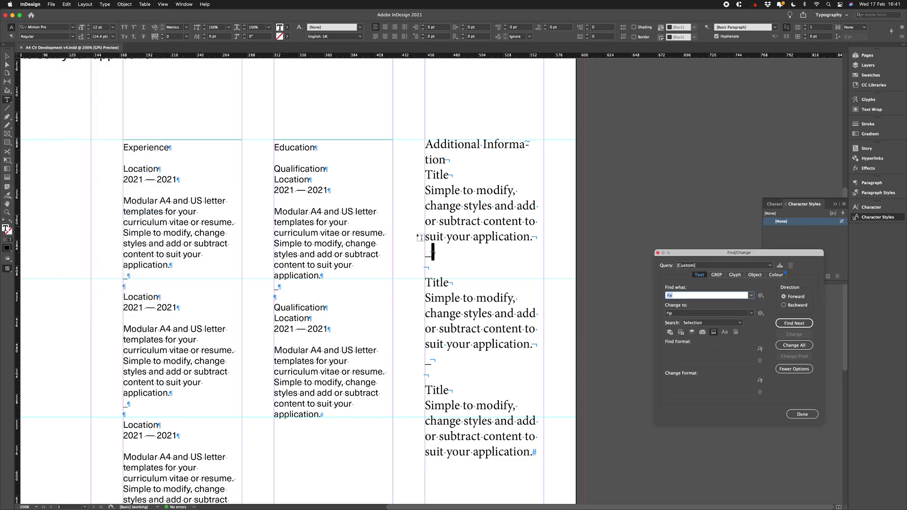
pyautogui.click(676, 296)
pyautogui.click(320, 273)
pyautogui.click(320, 275)
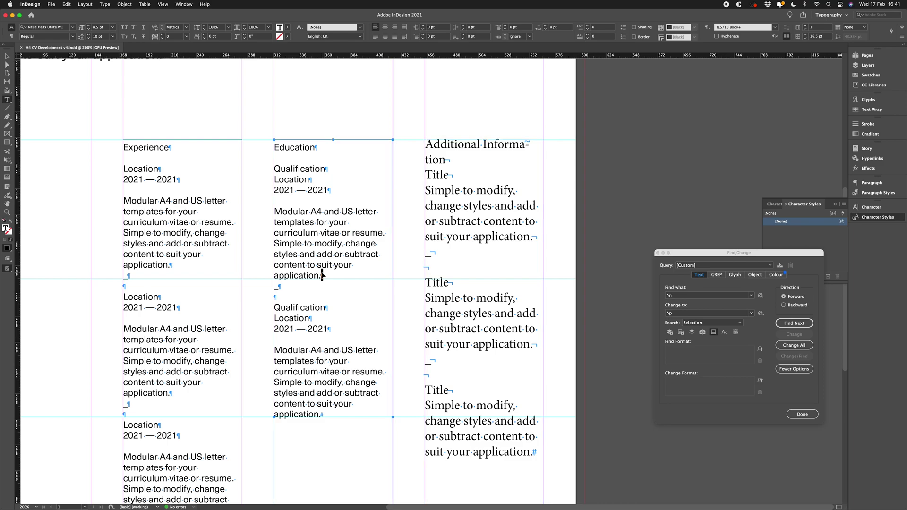
pyautogui.click(687, 314)
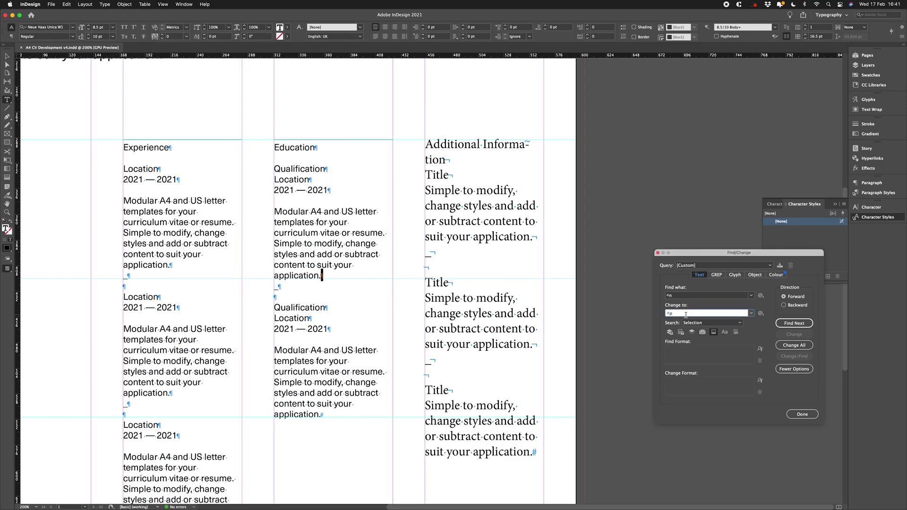
# - Select the Additional Information story and replace all 10 forced line breaks with paragraph returns
pyautogui.click(477, 290)
pyautogui.press('super+a')
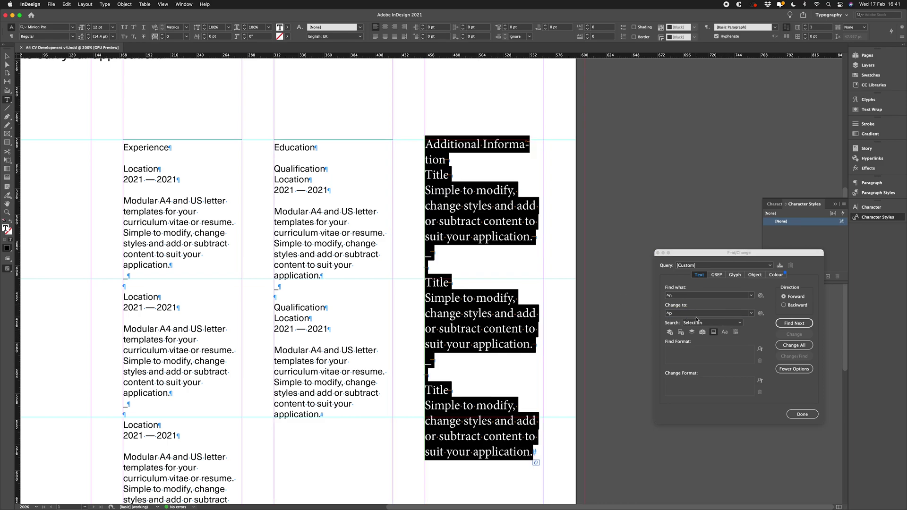
pyautogui.click(796, 345)
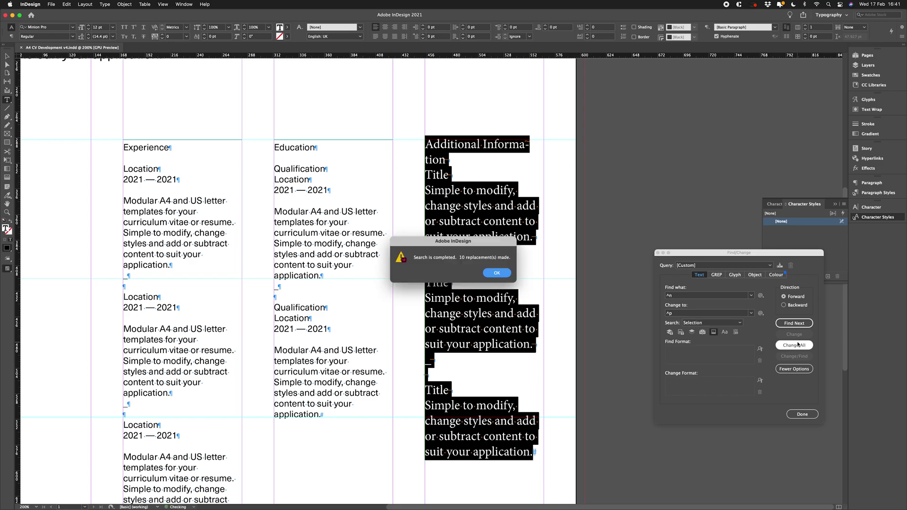
pyautogui.click(496, 273)
pyautogui.press('Escape')
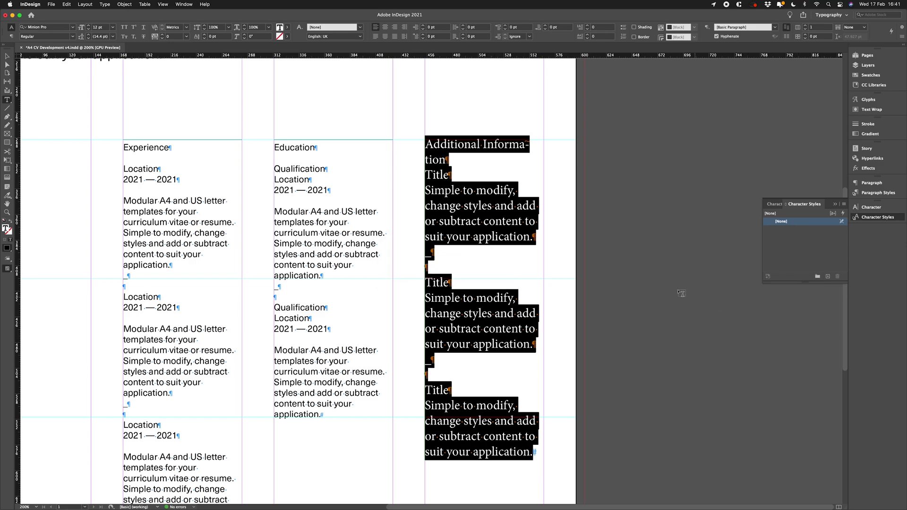
pyautogui.click(491, 280)
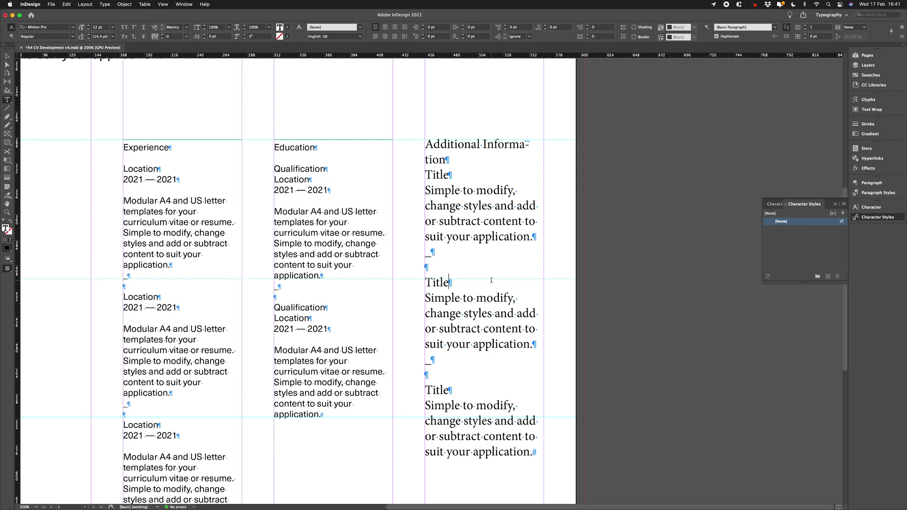
# - Change the whole story's font from Minion Pro to Neue Haas Unica W1G Regular
pyautogui.press('super+a')
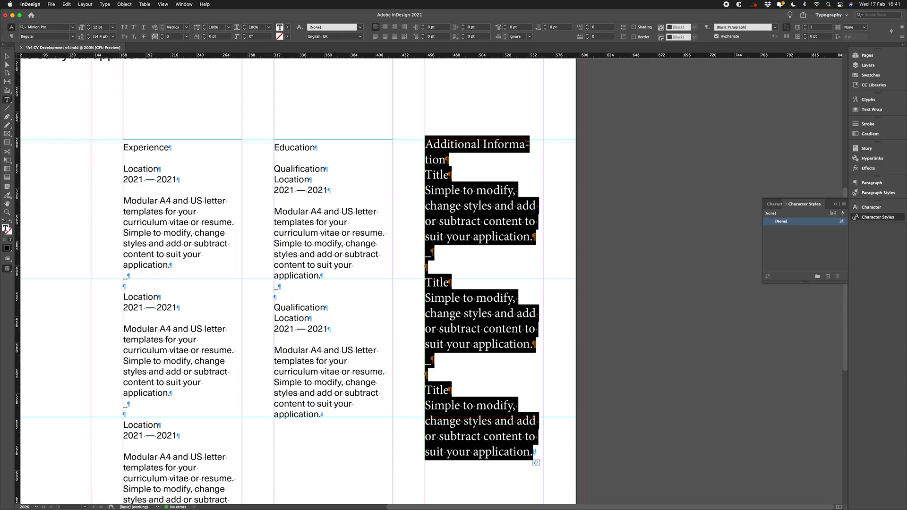
pyautogui.press('super+t')
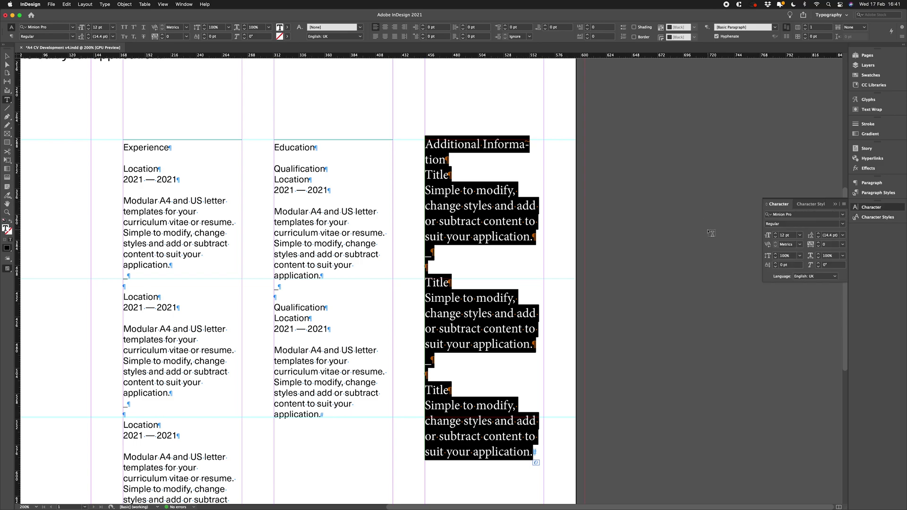
pyautogui.click(808, 214)
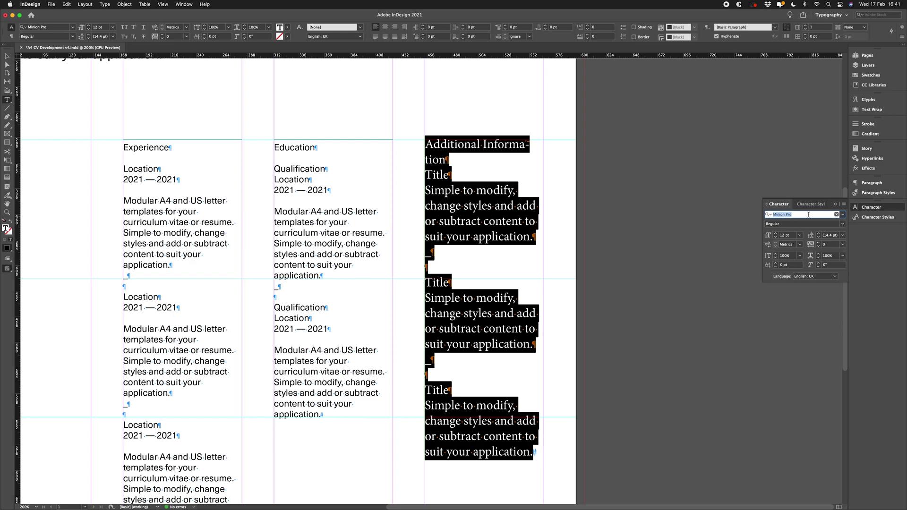
pyautogui.write('haas unica')
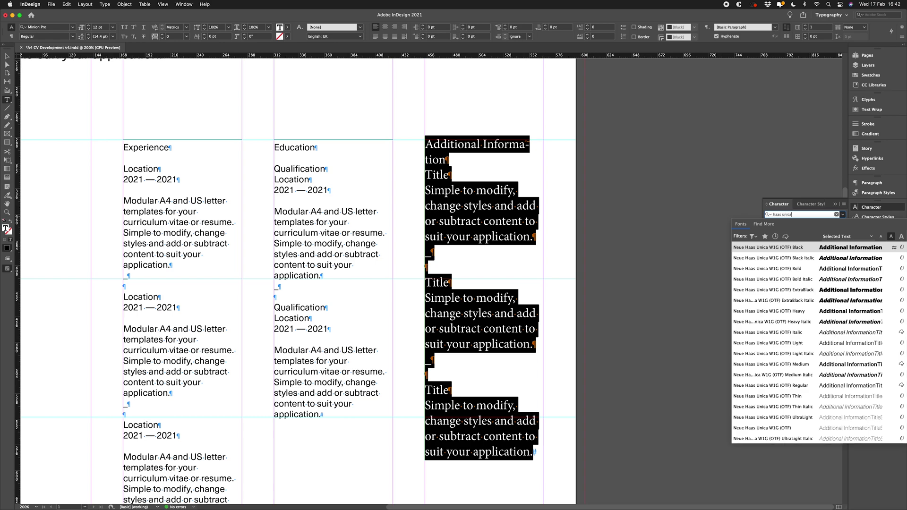
pyautogui.click(801, 385)
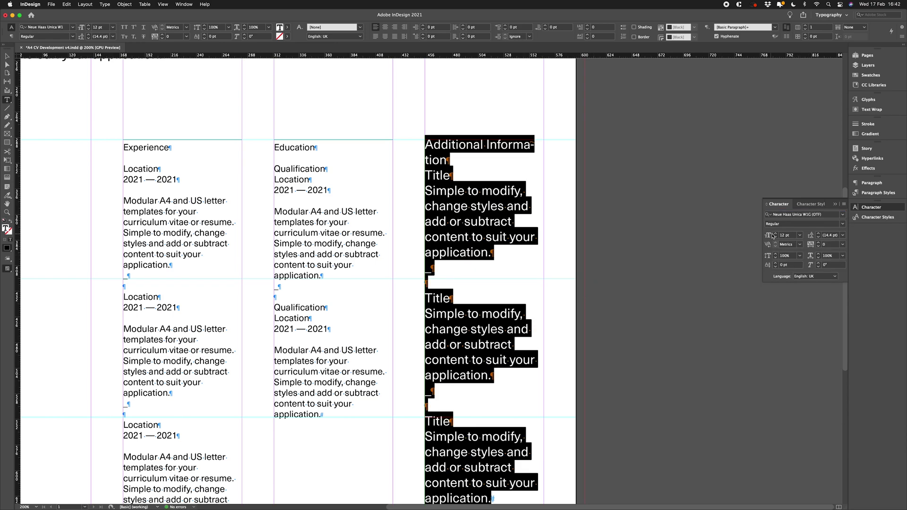
# - Set the font size to 8.5 pt and the leading to 10 pt
pyautogui.click(787, 235)
pyautogui.write('8.5')
pyautogui.press('Tab')
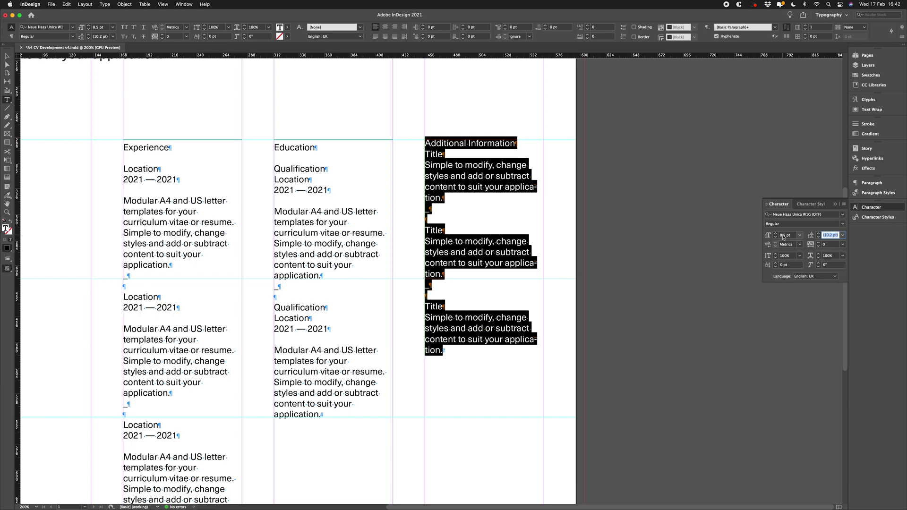
pyautogui.write('10')
pyautogui.press('Tab')
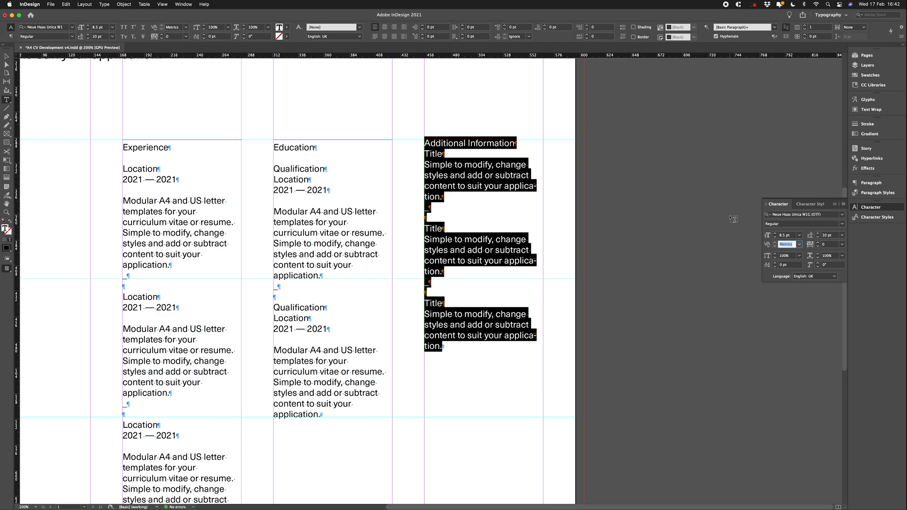
# - Turn on Align to Baseline Grid and switch off Hyphenate for the column text, then deselect
pyautogui.click(868, 183)
pyautogui.click(841, 283)
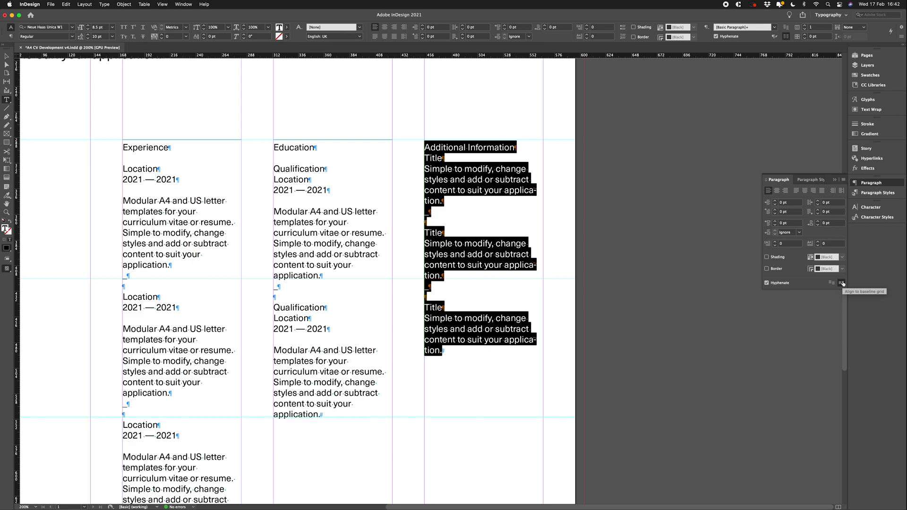
pyautogui.click(841, 282)
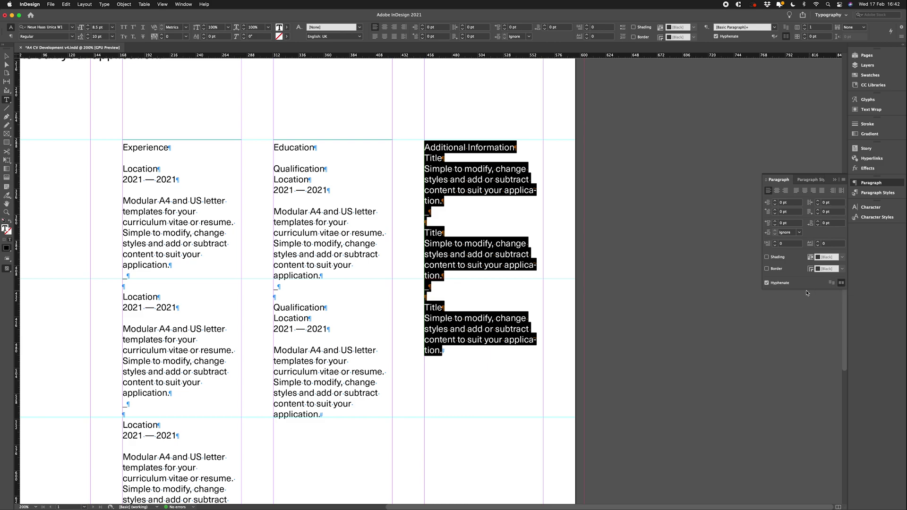
pyautogui.click(780, 283)
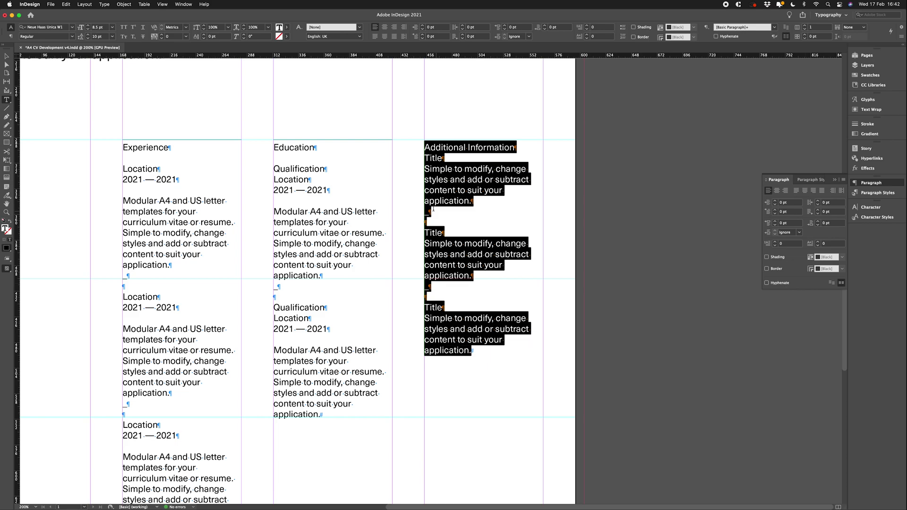
pyautogui.press('Escape')
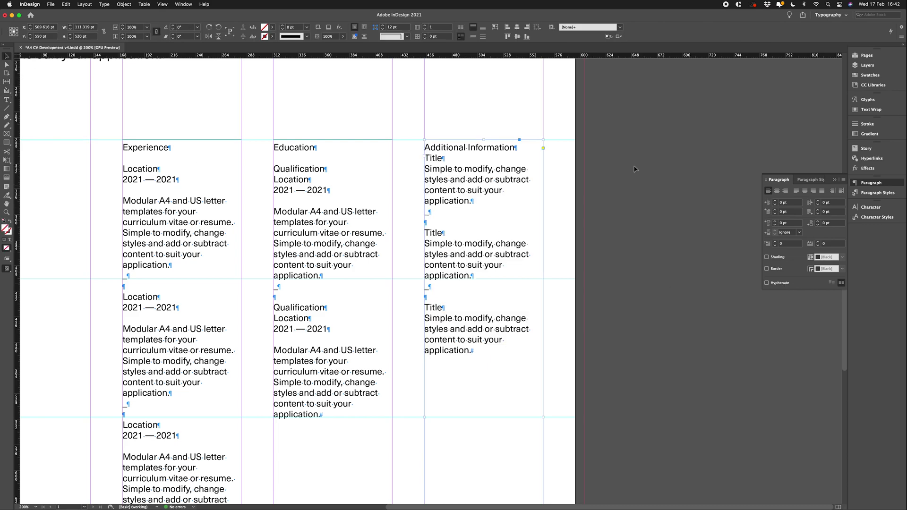
pyautogui.click(635, 168)
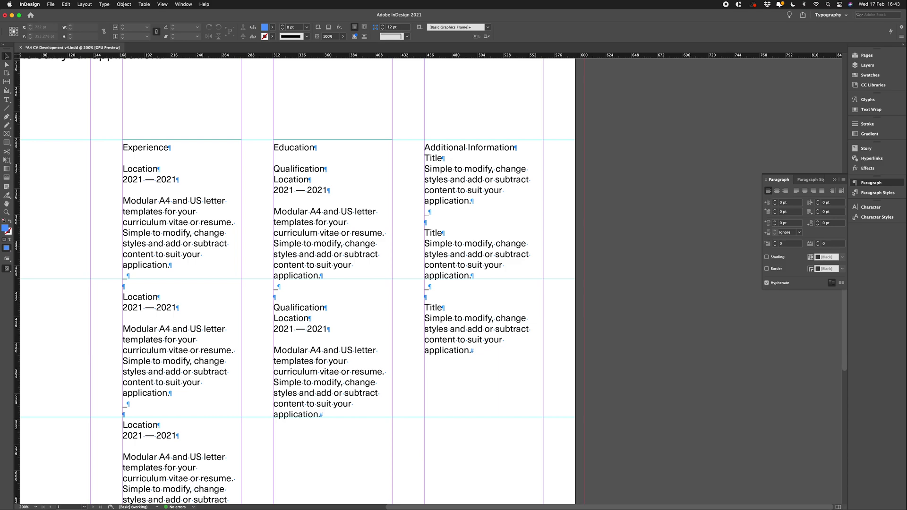
# - Select lines of the column text, ending with a selection across the Additional Information heading
pyautogui.doubleClick(464, 146)
pyautogui.tripleClick(464, 146)
pyautogui.doubleClick(433, 158)
pyautogui.moveTo(441, 168); pyautogui.dragTo(532, 195)
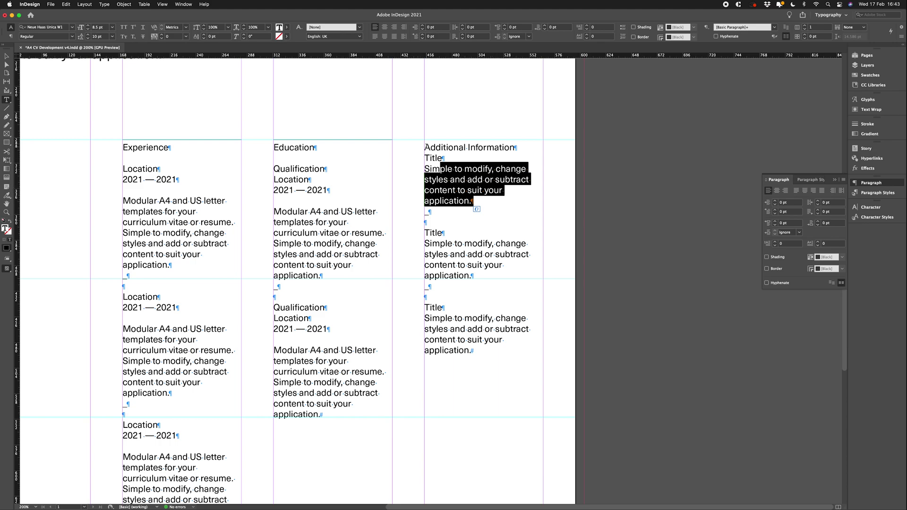
pyautogui.moveTo(425, 147); pyautogui.dragTo(469, 147)
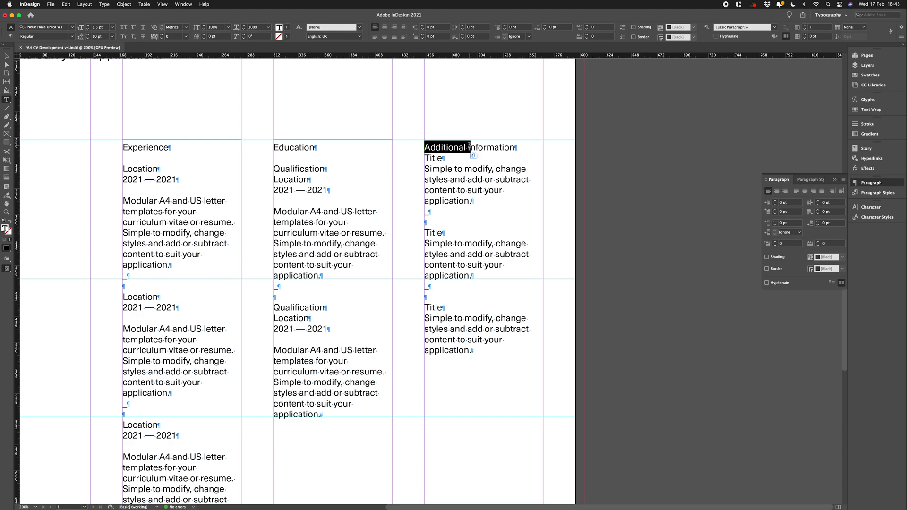
pyautogui.moveTo(434, 147); pyautogui.dragTo(483, 148)
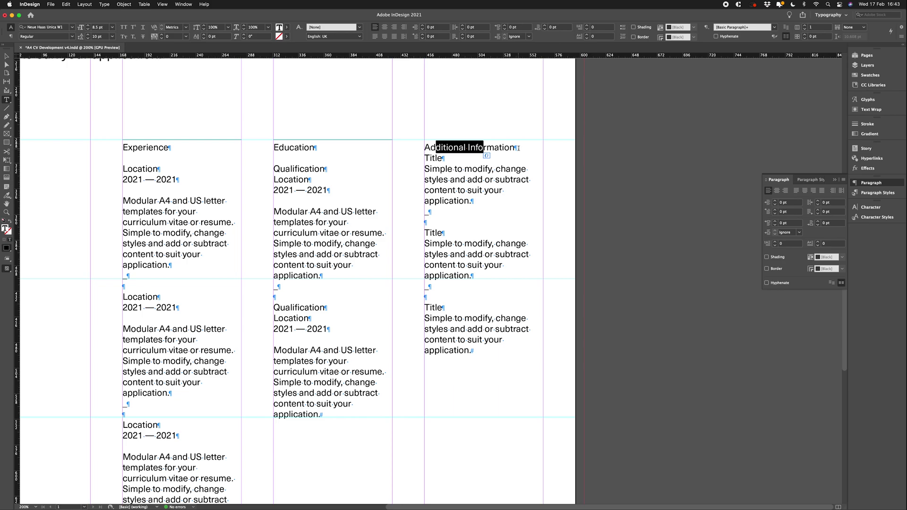
# - Enable Paragraph Rules Rule Above on the heading with 0.25 pt weight and 10 pt offset
pyautogui.click(844, 180)
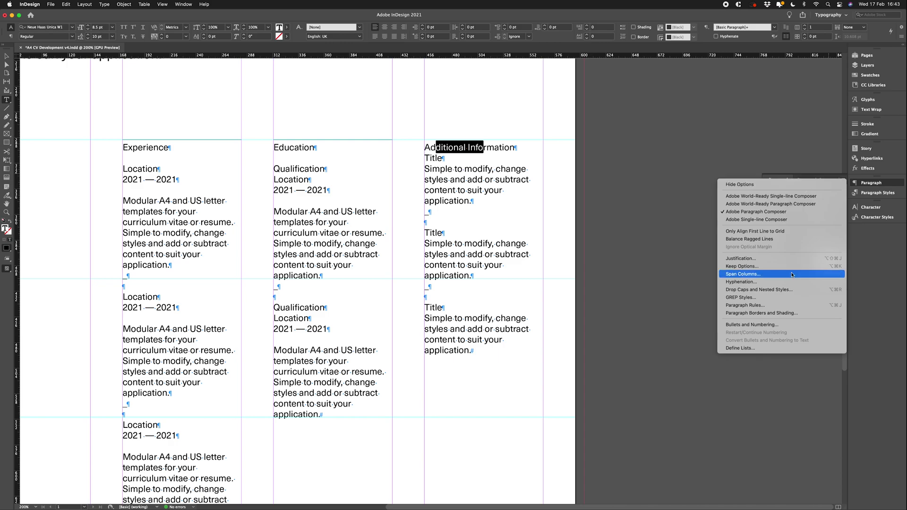
pyautogui.click(791, 307)
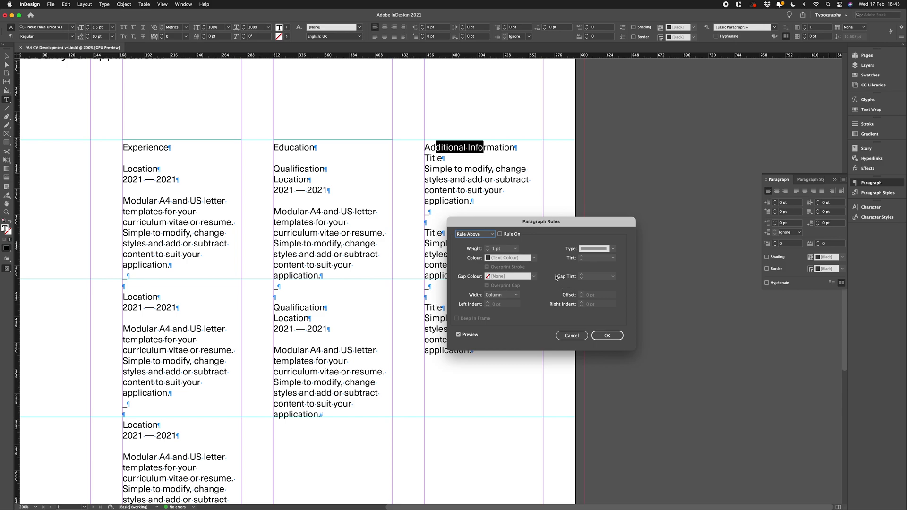
pyautogui.click(500, 234)
pyautogui.tripleClick(507, 250)
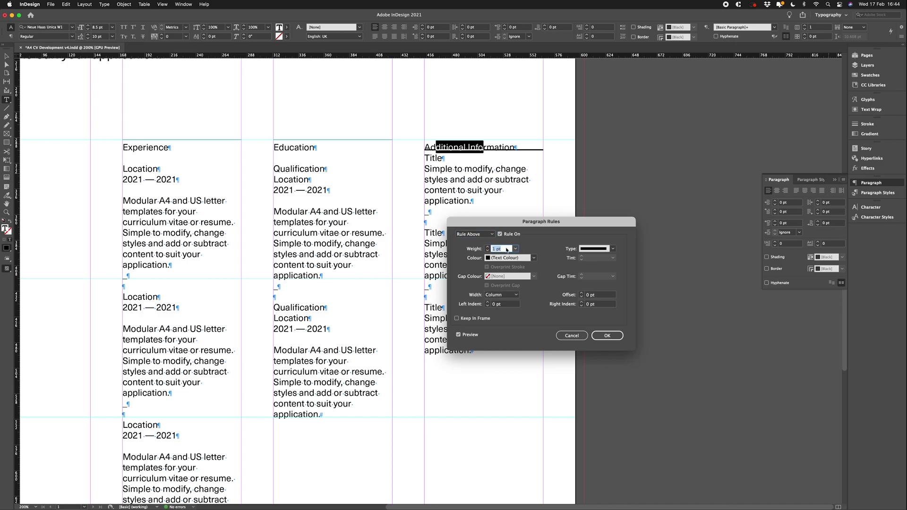
pyautogui.write('0.25')
pyautogui.press('Tab')
pyautogui.press('Tab')
pyautogui.press('Tab')
pyautogui.press('Tab')
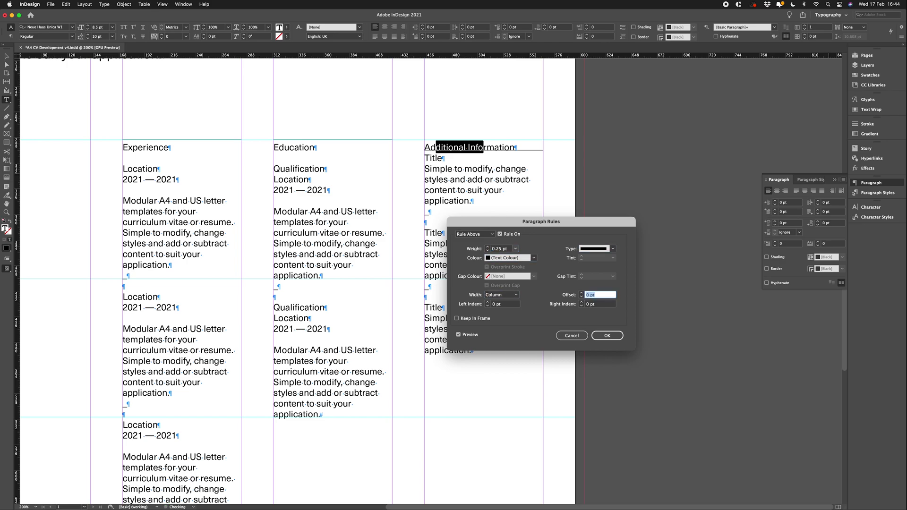
pyautogui.write('10 pt')
pyautogui.press('Tab')
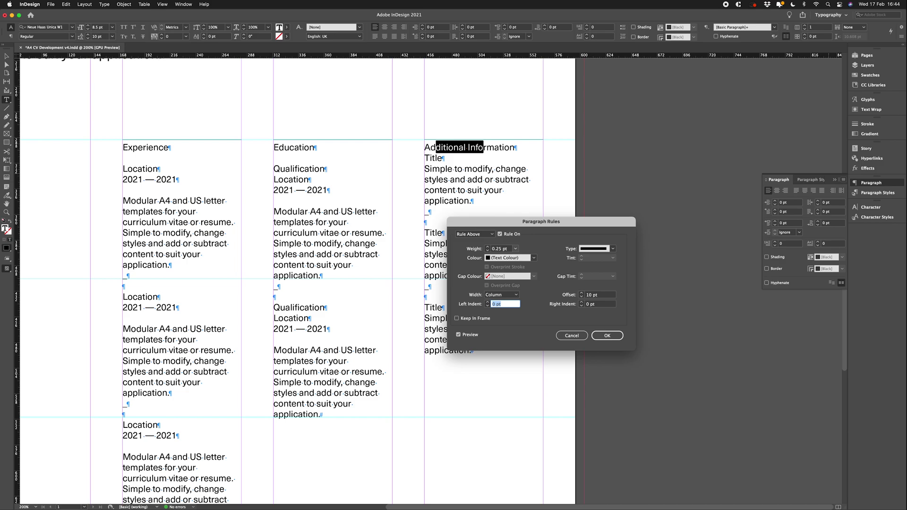
pyautogui.press('Return')
pyautogui.press('super+shift+a')
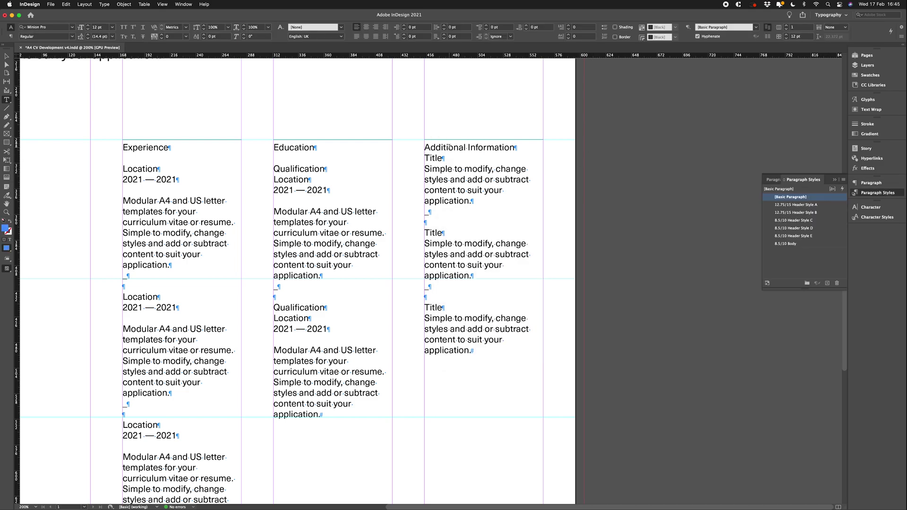
# - Select the heading text and set its Space After to 10 pt
pyautogui.moveTo(449, 147); pyautogui.dragTo(475, 148)
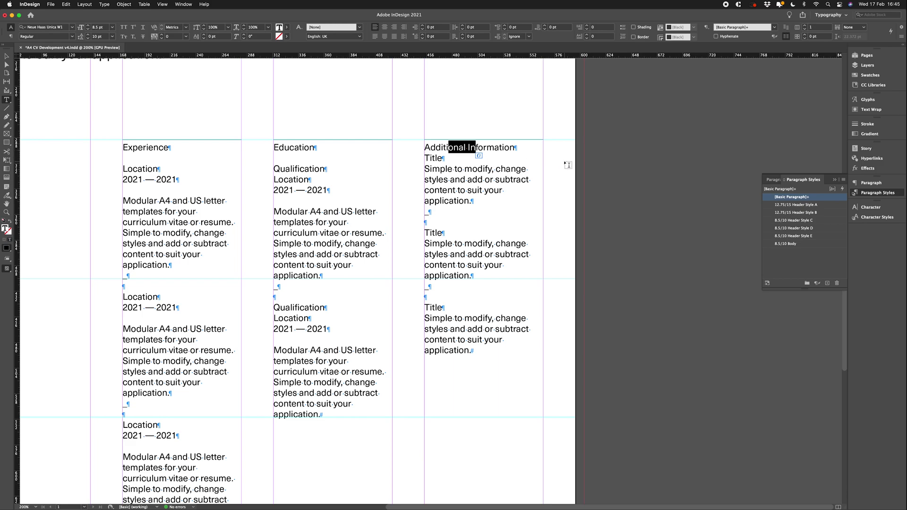
pyautogui.click(876, 182)
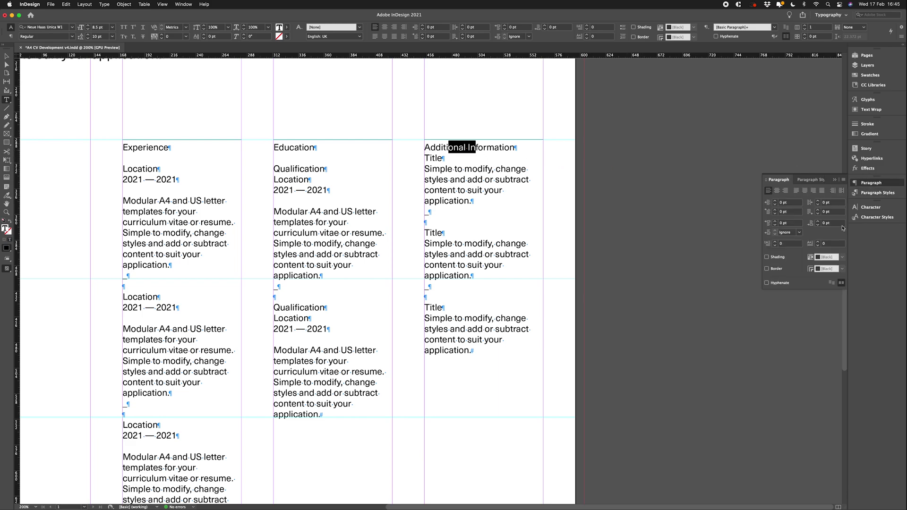
pyautogui.click(831, 224)
pyautogui.write('10 pt')
pyautogui.press('Tab')
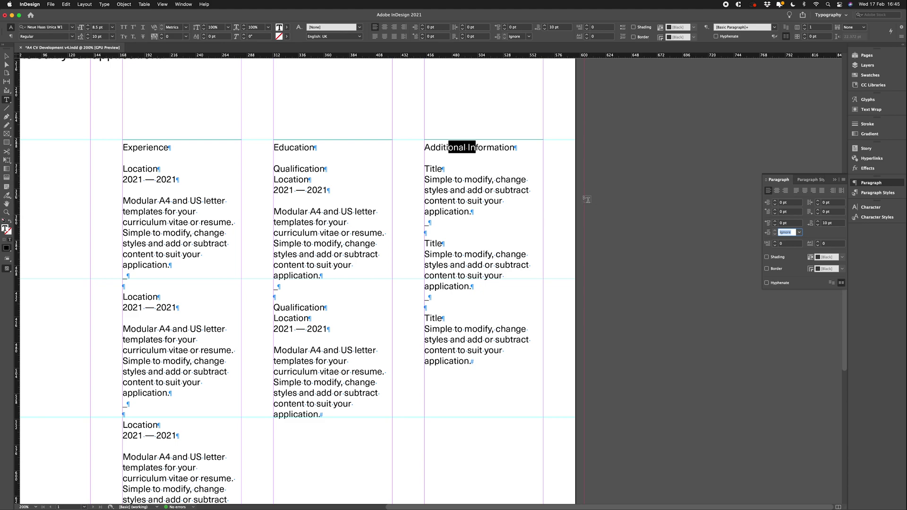
# - Create paragraph style TEST1 from the heading, reviewing its character formats and indents and spacing
pyautogui.click(870, 195)
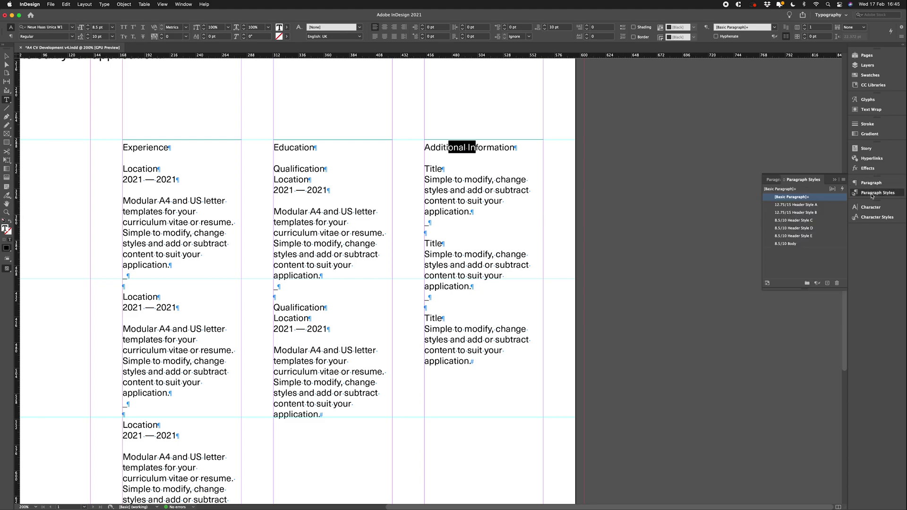
pyautogui.click(843, 180)
pyautogui.click(713, 184)
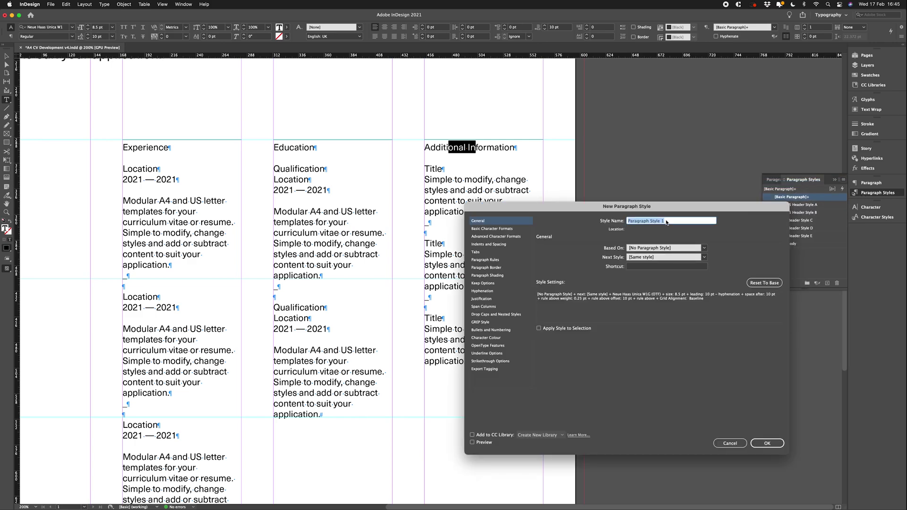
pyautogui.write('TEST1')
pyautogui.click(507, 229)
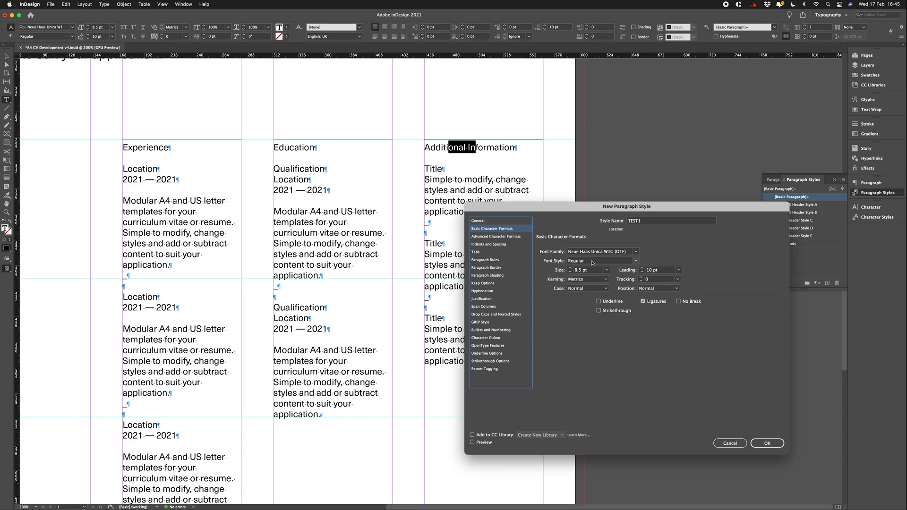
pyautogui.click(488, 244)
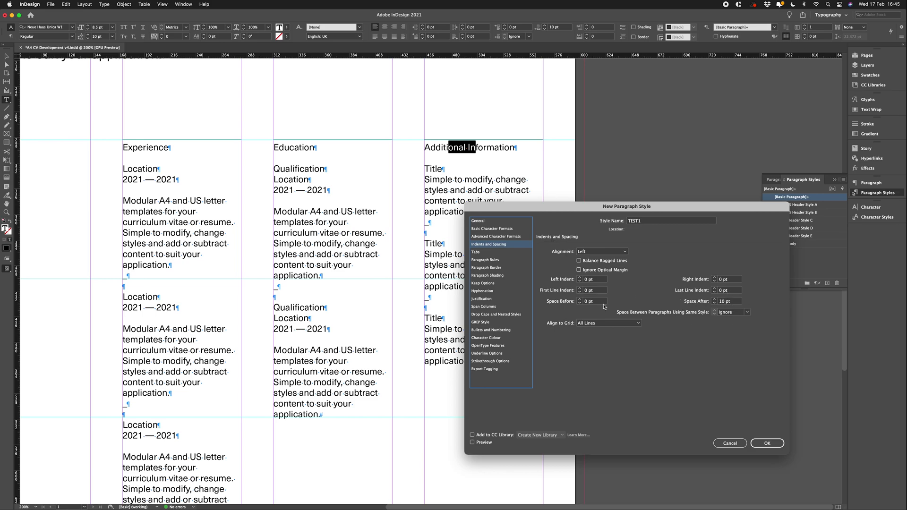
pyautogui.click(767, 444)
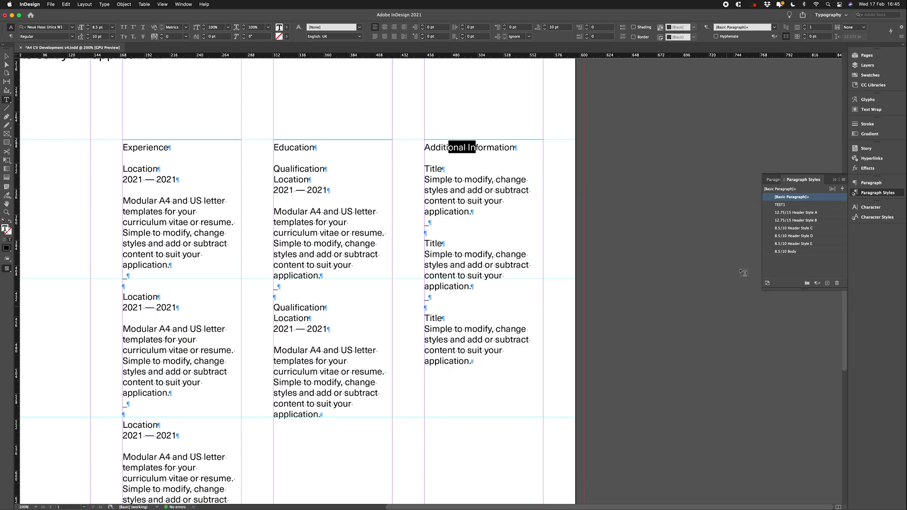
# - Apply TEST1 to the heading and first two Titles, then undo it on the Titles
pyautogui.click(780, 205)
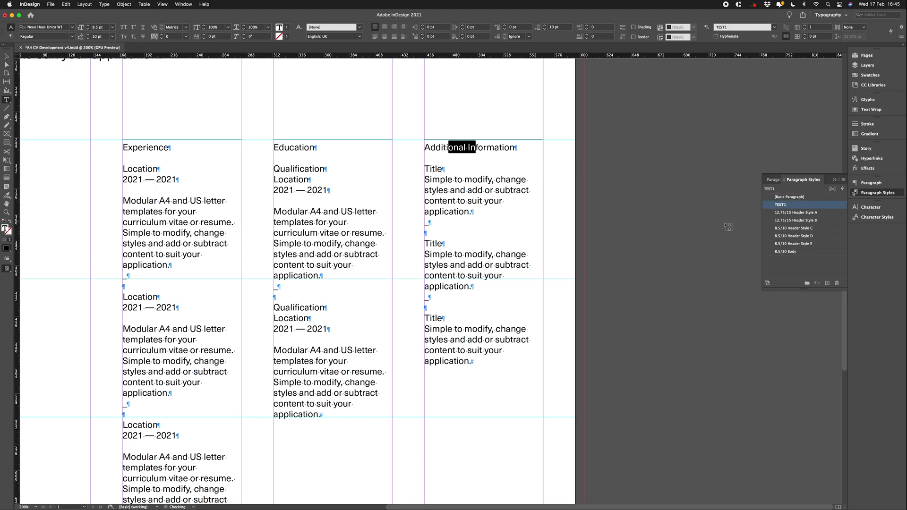
pyautogui.click(643, 185)
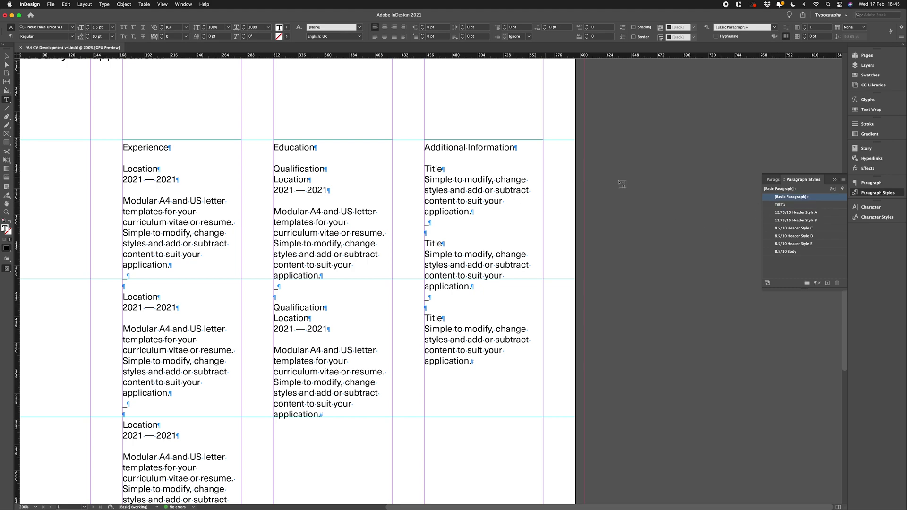
pyautogui.click(780, 205)
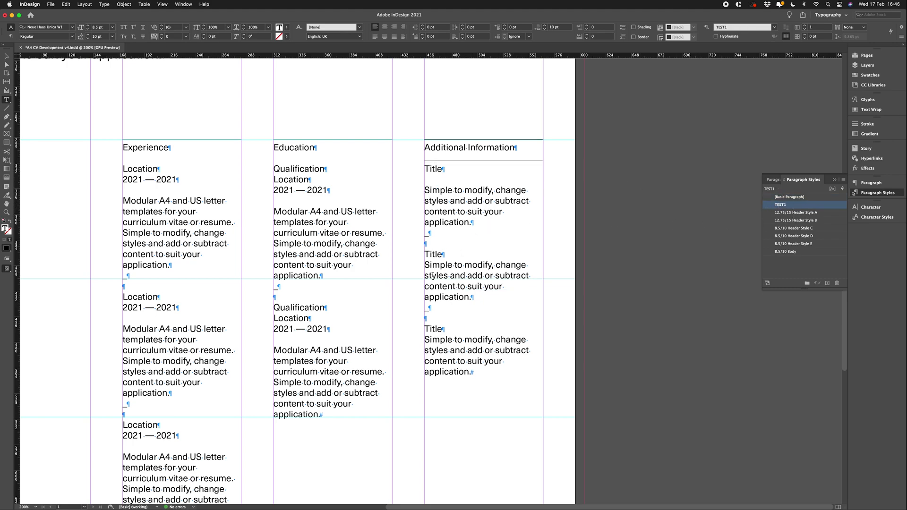
pyautogui.click(435, 254)
pyautogui.click(780, 205)
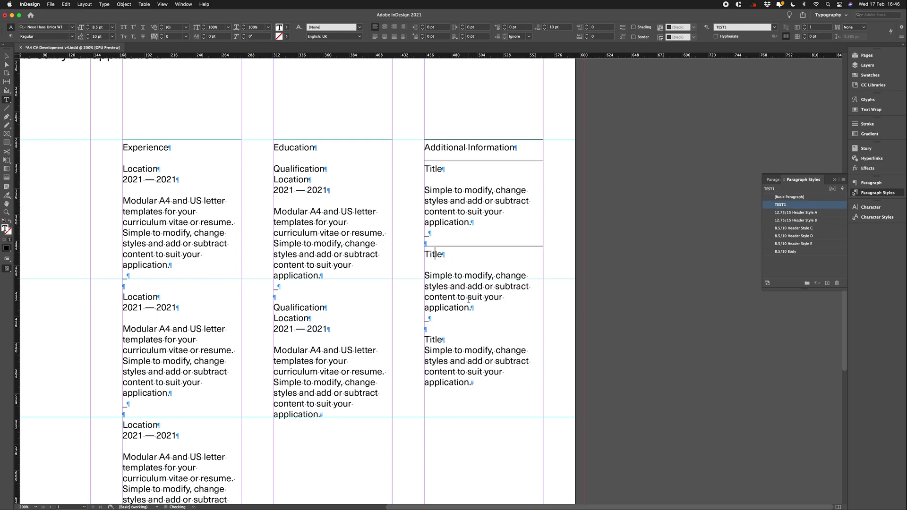
pyautogui.press('super+z')
pyautogui.press('super+z')
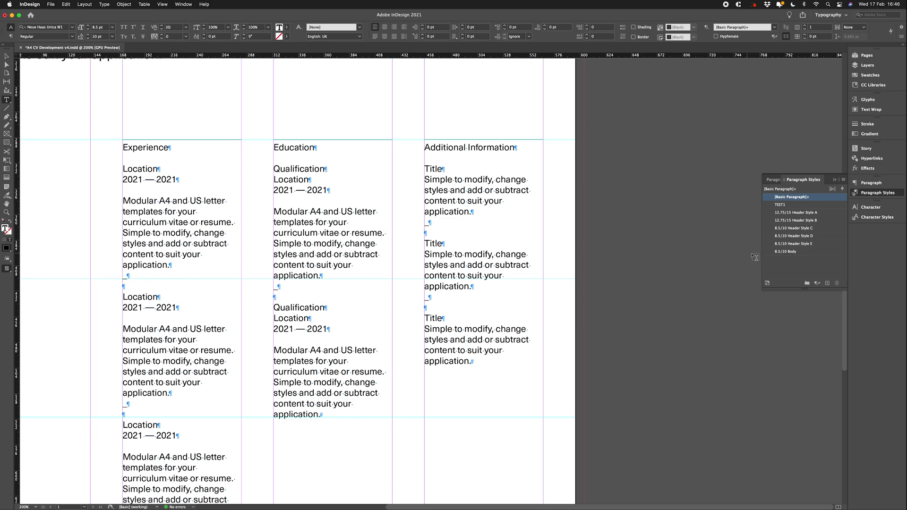
# - Apply 8.5/10 Header Style E to the three Titles and 8.5/10 Body to descriptions; hide hidden characters
pyautogui.moveTo(426, 168); pyautogui.dragTo(437, 169)
pyautogui.click(812, 244)
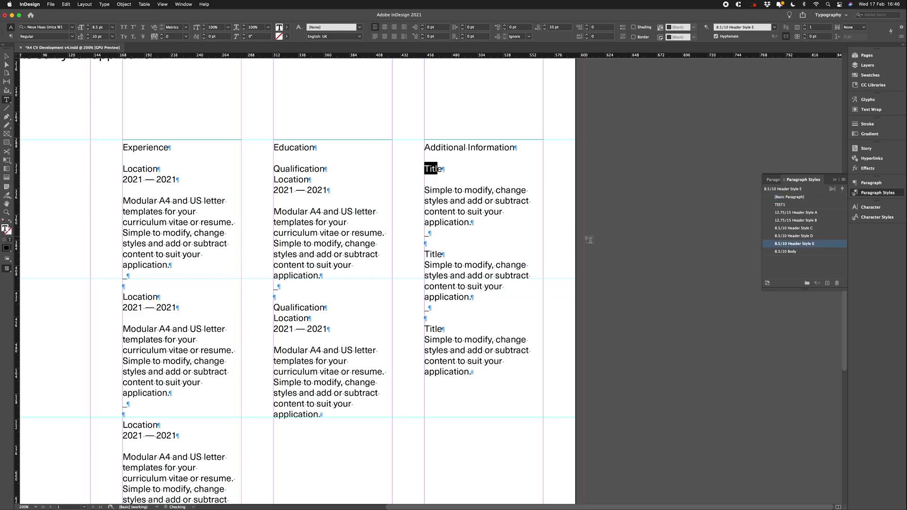
pyautogui.moveTo(425, 190); pyautogui.dragTo(481, 239)
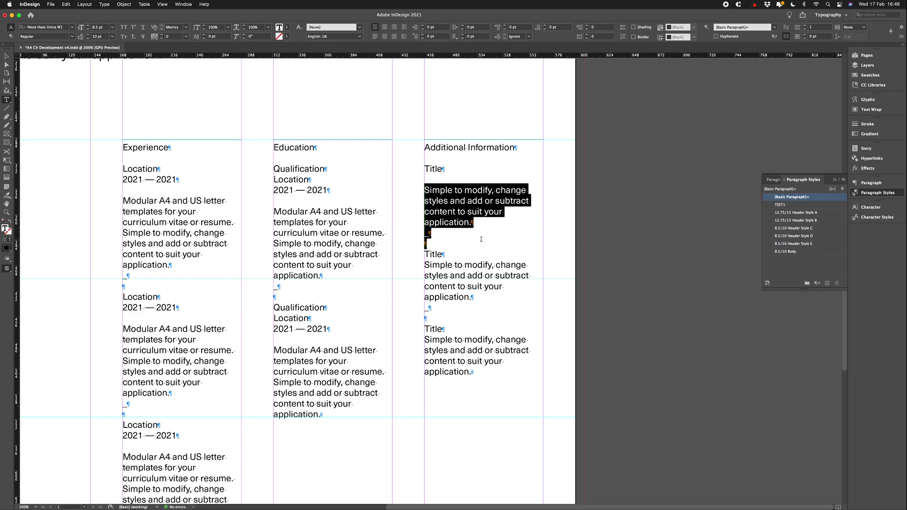
pyautogui.click(777, 251)
pyautogui.moveTo(426, 254); pyautogui.dragTo(428, 331)
pyautogui.click(812, 243)
pyautogui.click(784, 252)
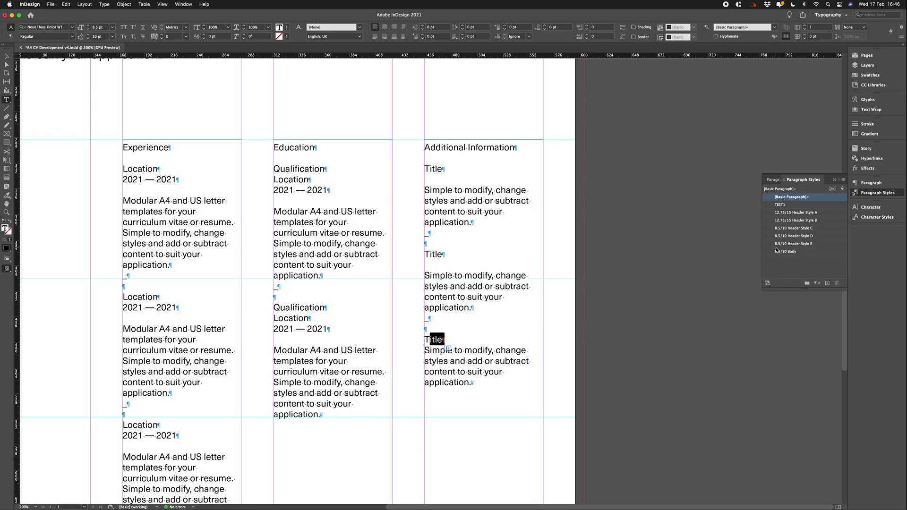
pyautogui.click(789, 244)
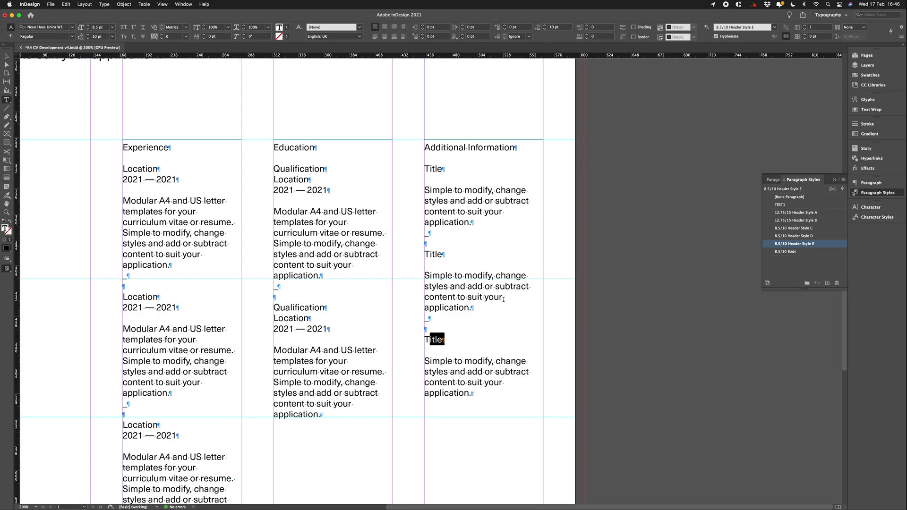
pyautogui.press('super+alt+i')
pyautogui.click(7, 56)
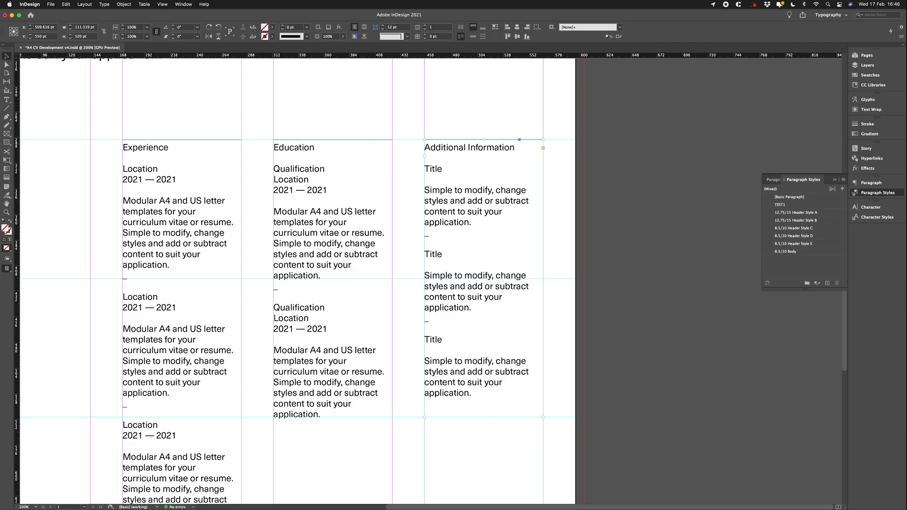
# - Select text in the first body paragraph and open the Character Styles panel
pyautogui.doubleClick(439, 190)
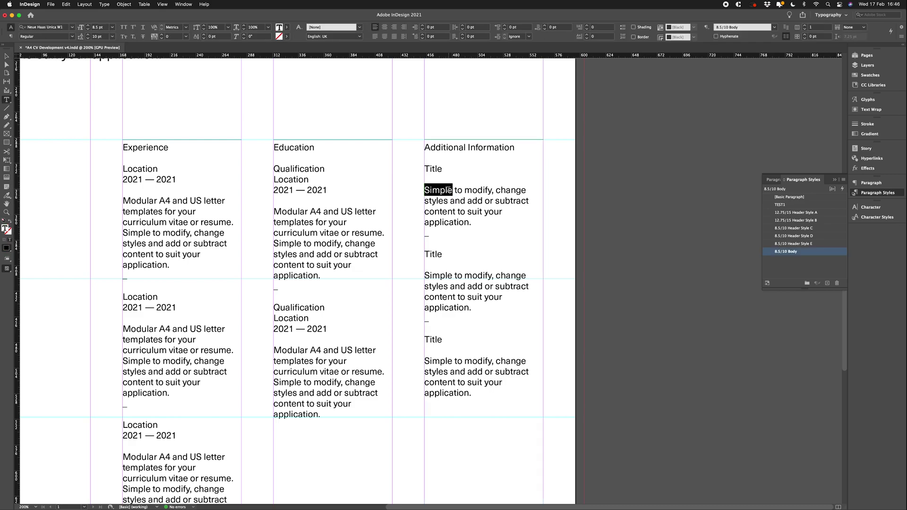
pyautogui.click(555, 205)
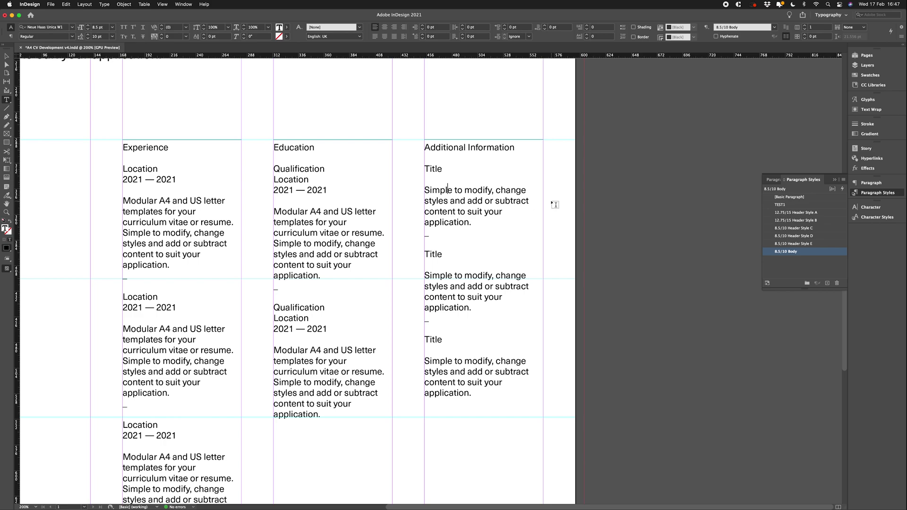
pyautogui.click(878, 217)
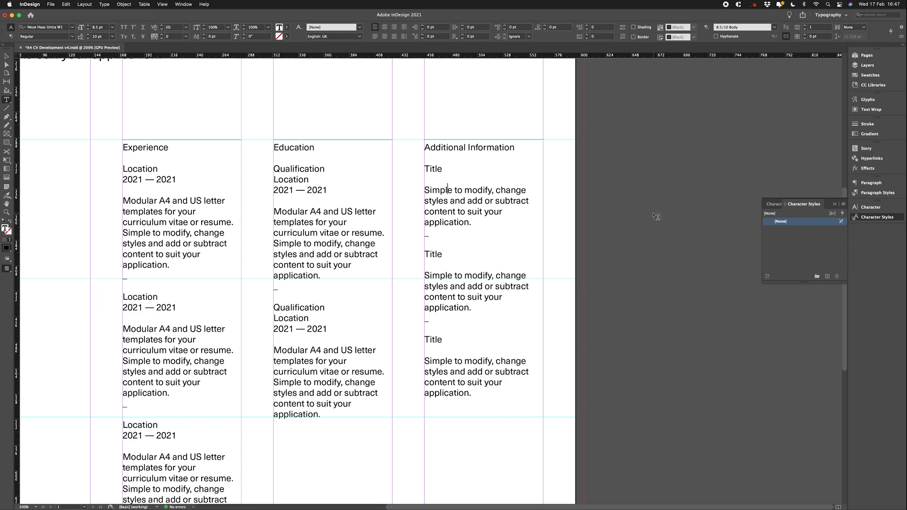
pyautogui.moveTo(441, 190); pyautogui.dragTo(500, 190)
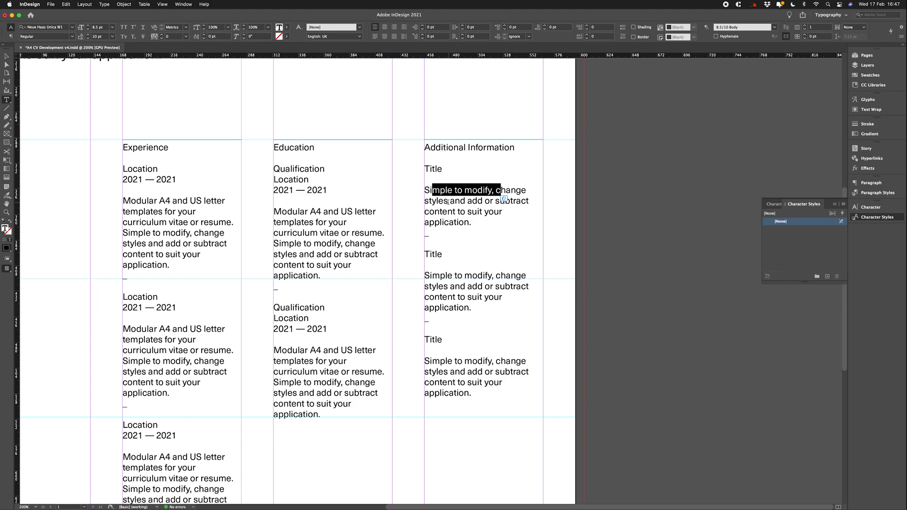
pyautogui.click(438, 201)
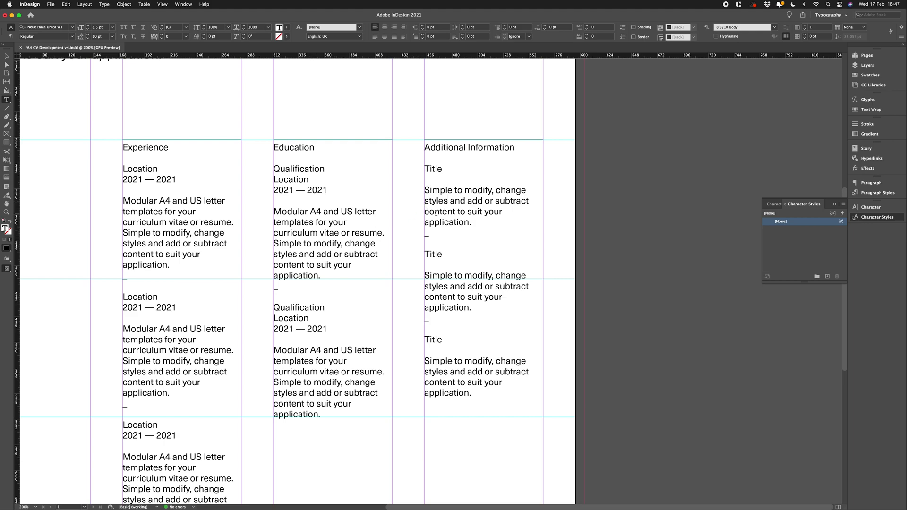
# - Make the word 'content' Italic and colour it orange with swatch C=0 M=75 Y=100 K=0
pyautogui.doubleClick(441, 210)
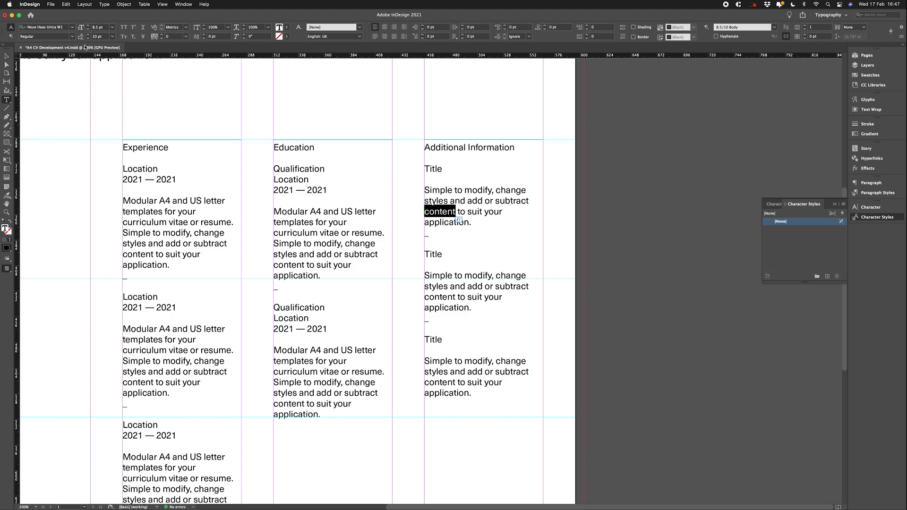
pyautogui.click(72, 36)
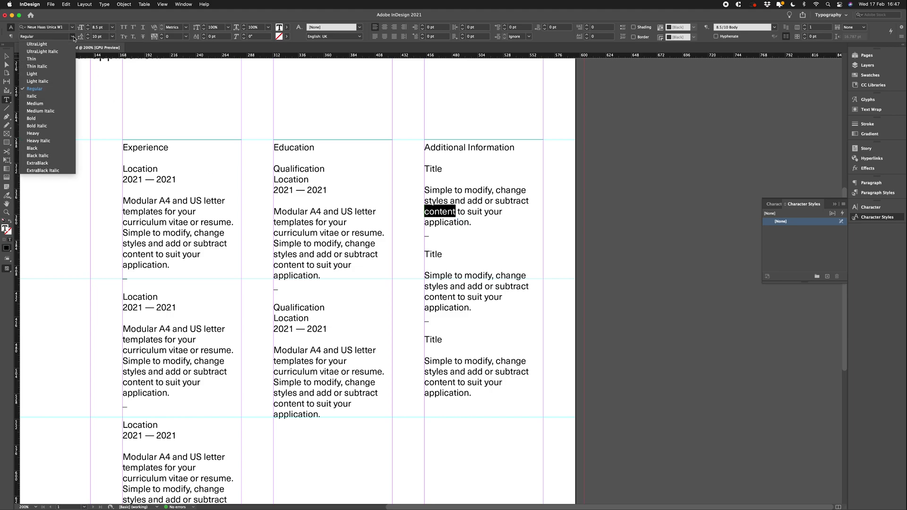
pyautogui.click(55, 96)
pyautogui.click(877, 76)
pyautogui.click(800, 106)
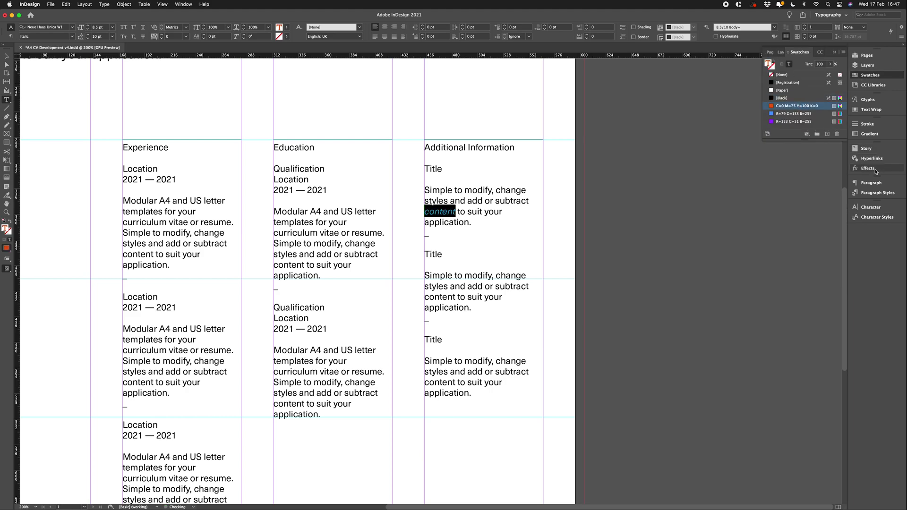
pyautogui.click(876, 217)
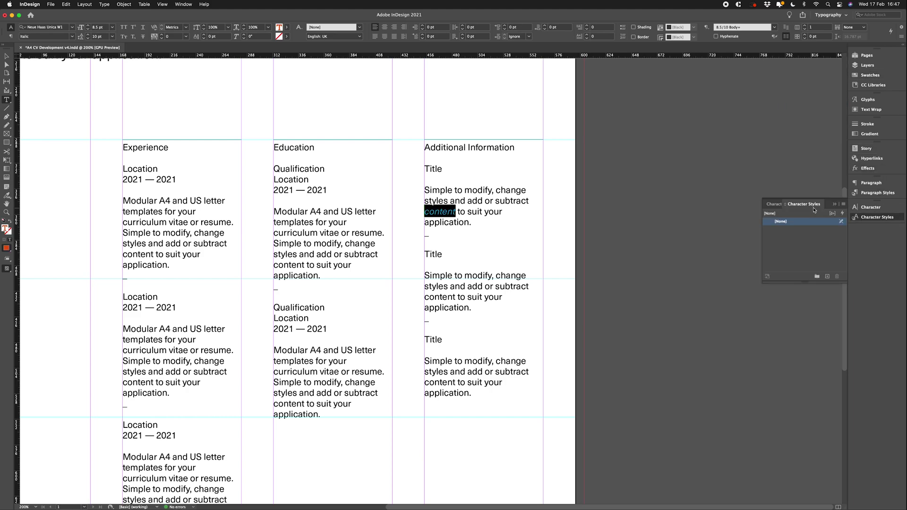
pyautogui.click(843, 204)
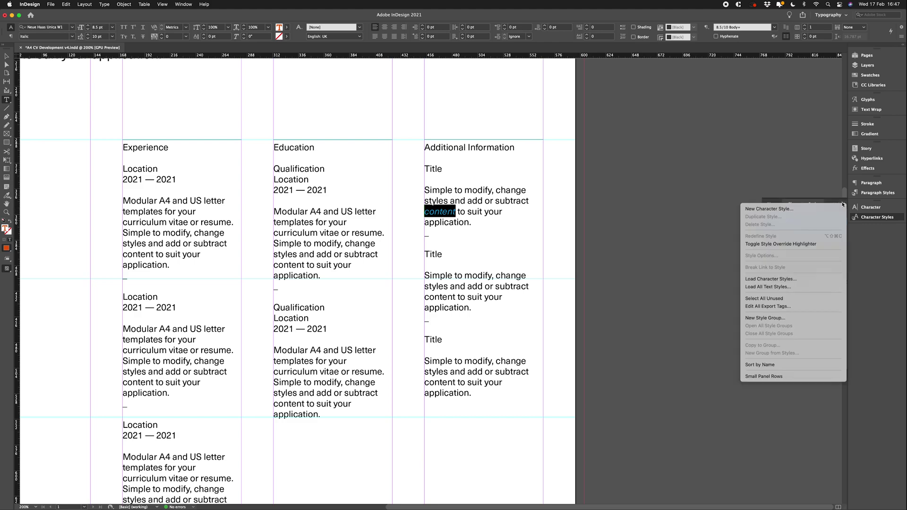
# - Save the selected text's italic orange formatting as a new character style named TEST2
pyautogui.click(821, 210)
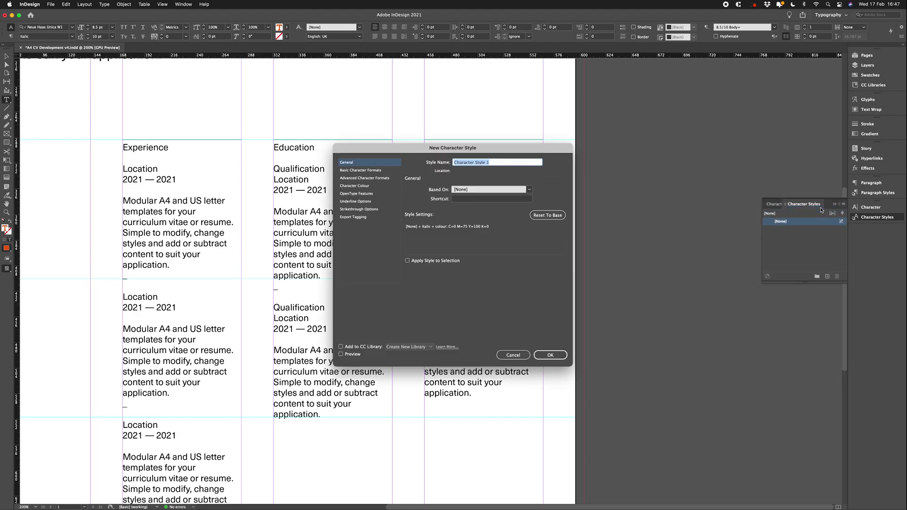
pyautogui.write('TEST2')
pyautogui.press('Return')
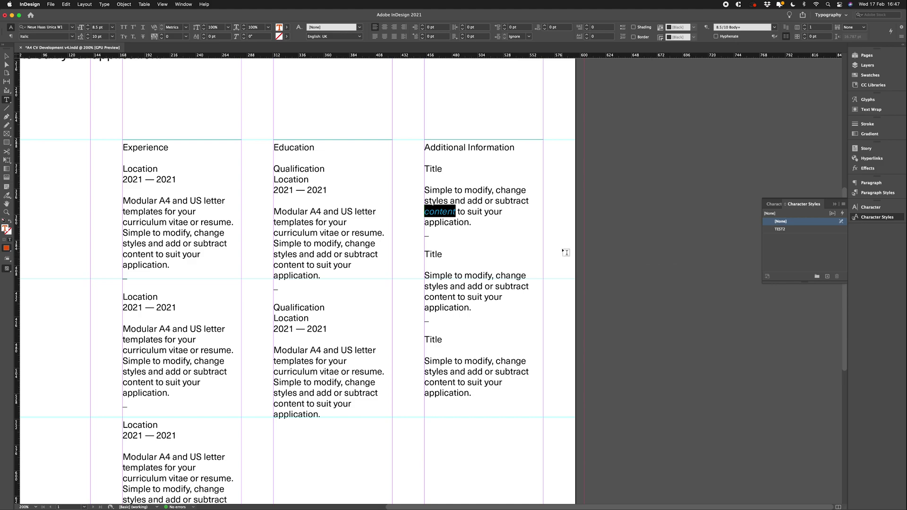
# - Apply TEST2 to 'Simple' in the Education column and 'modify' in the Experience column
pyautogui.doubleClick(285, 243)
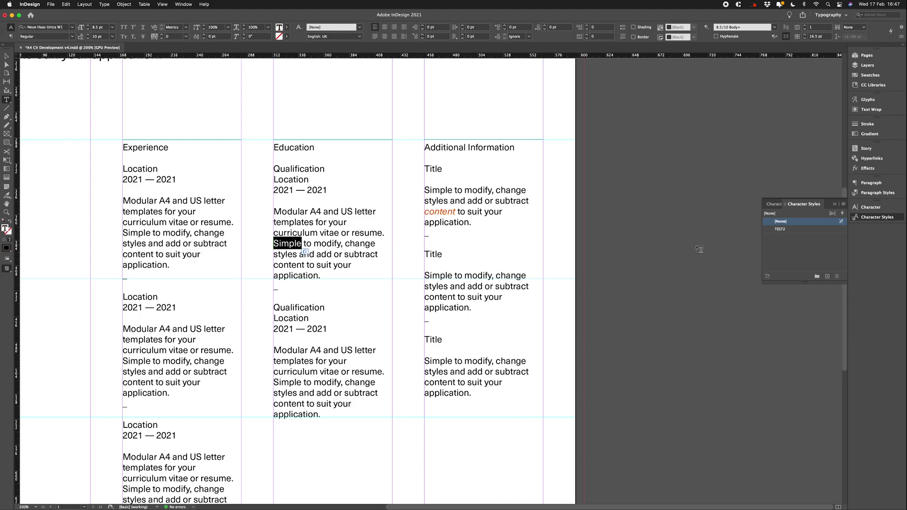
pyautogui.click(780, 229)
pyautogui.doubleClick(176, 233)
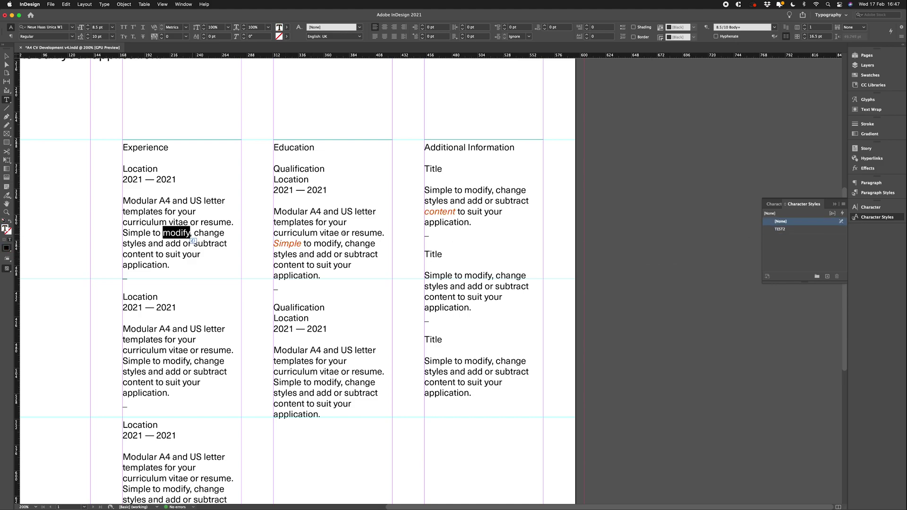
pyautogui.click(781, 230)
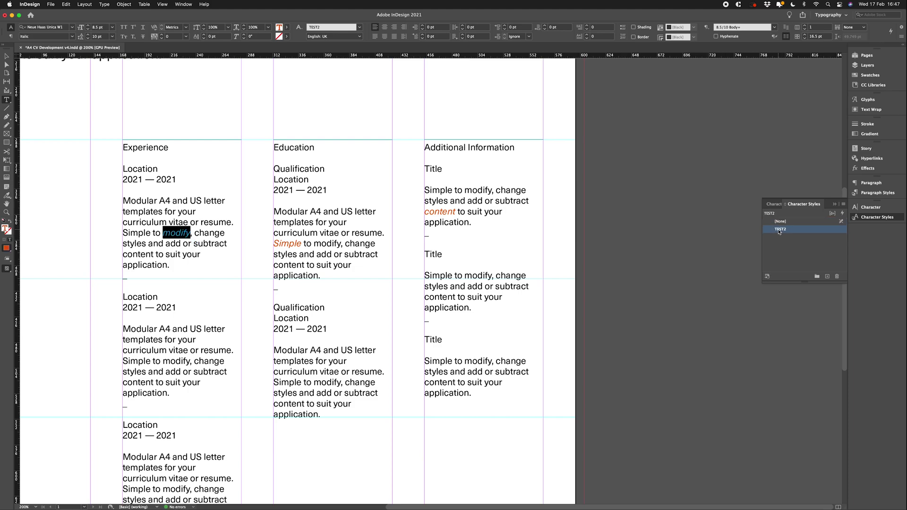